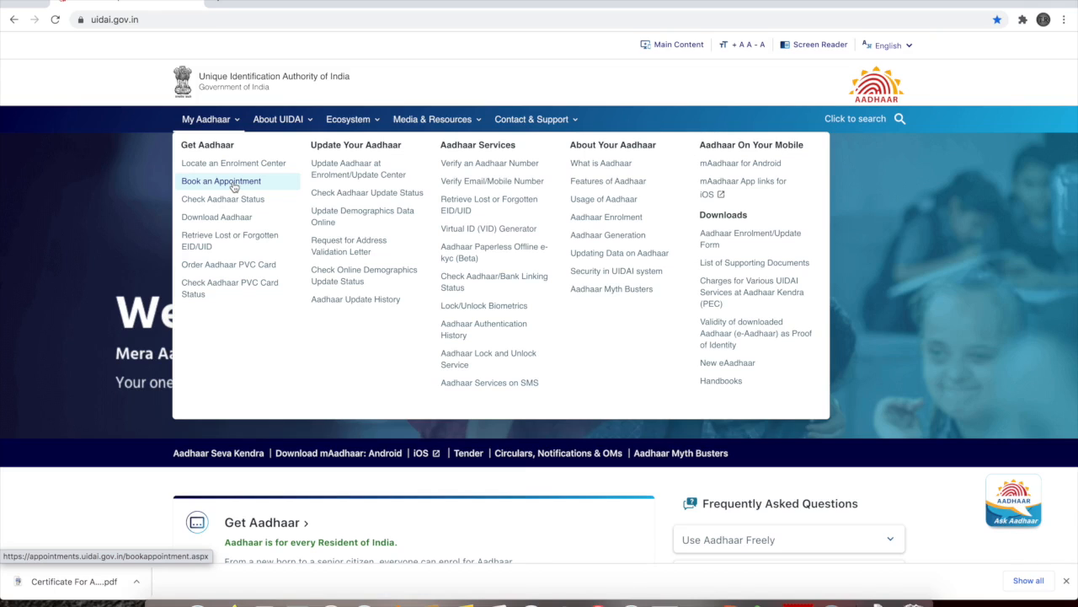
Open Book an Appointment and choose Lucknow - Ratan Square as the city/location, replacing an initial Nagpur pick
click(235, 186)
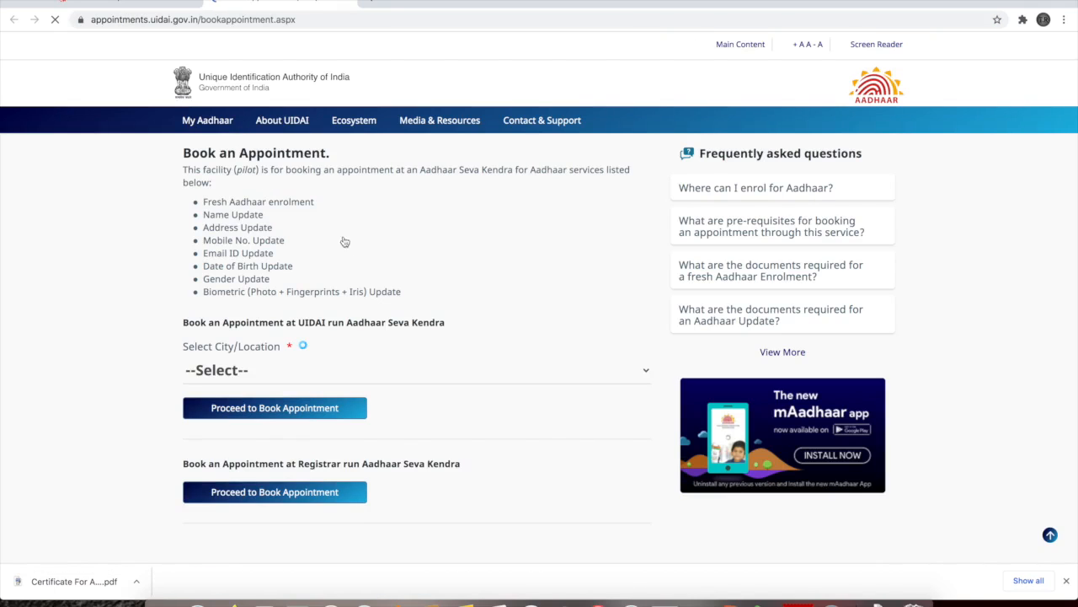
scroll(470, 327, down, 3)
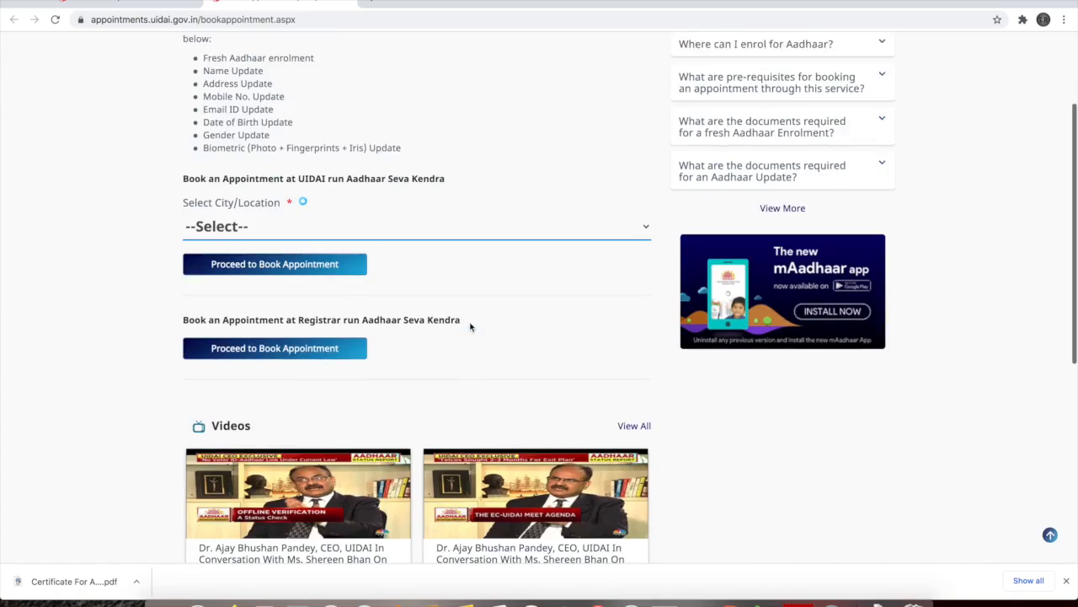
click(467, 214)
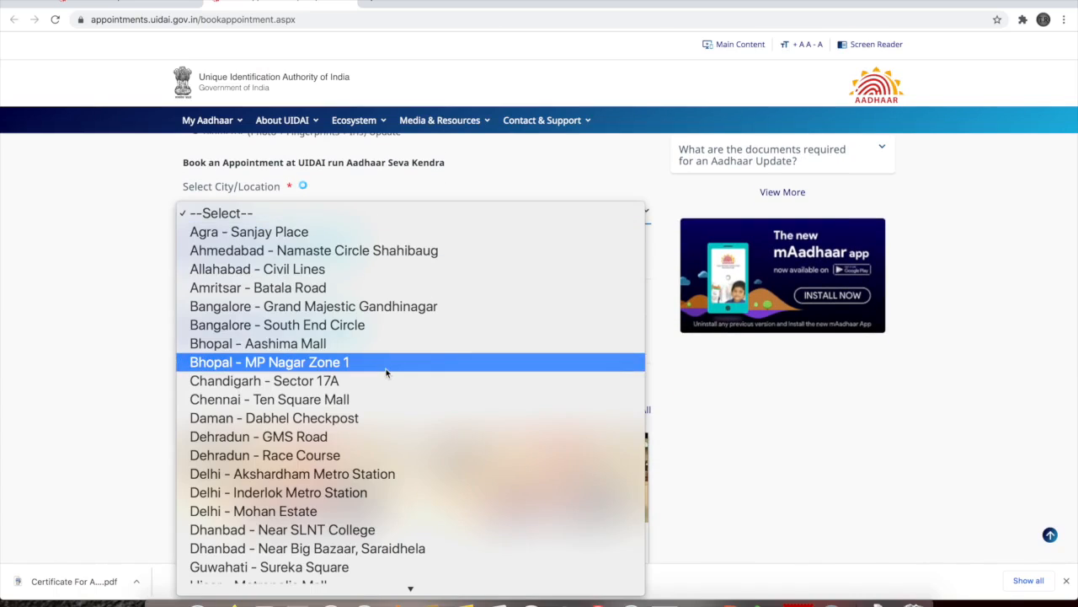
scroll(386, 371, down, 10)
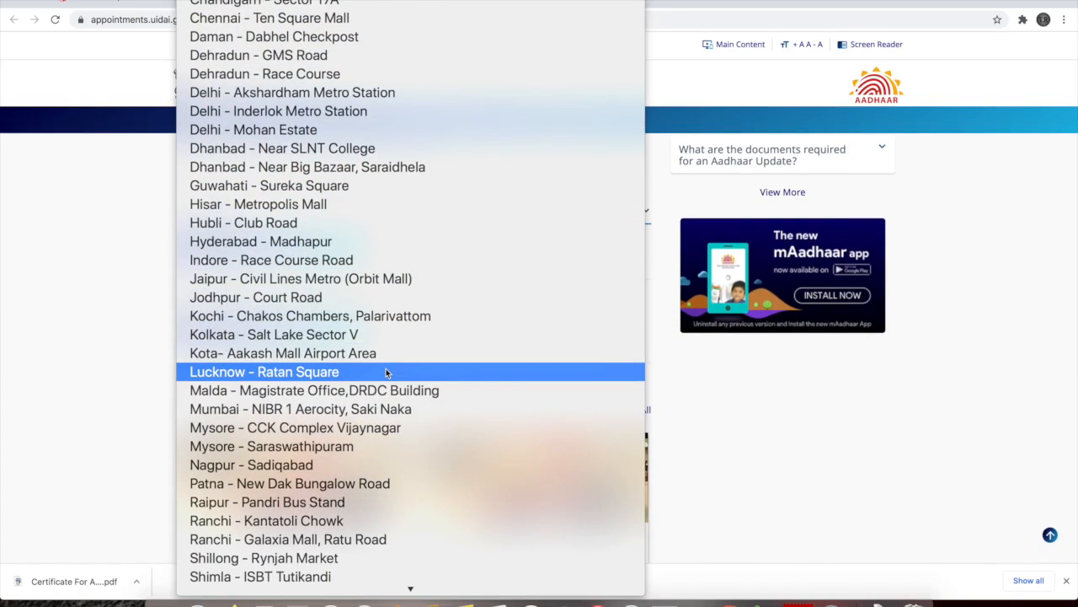
scroll(385, 371, down, 3)
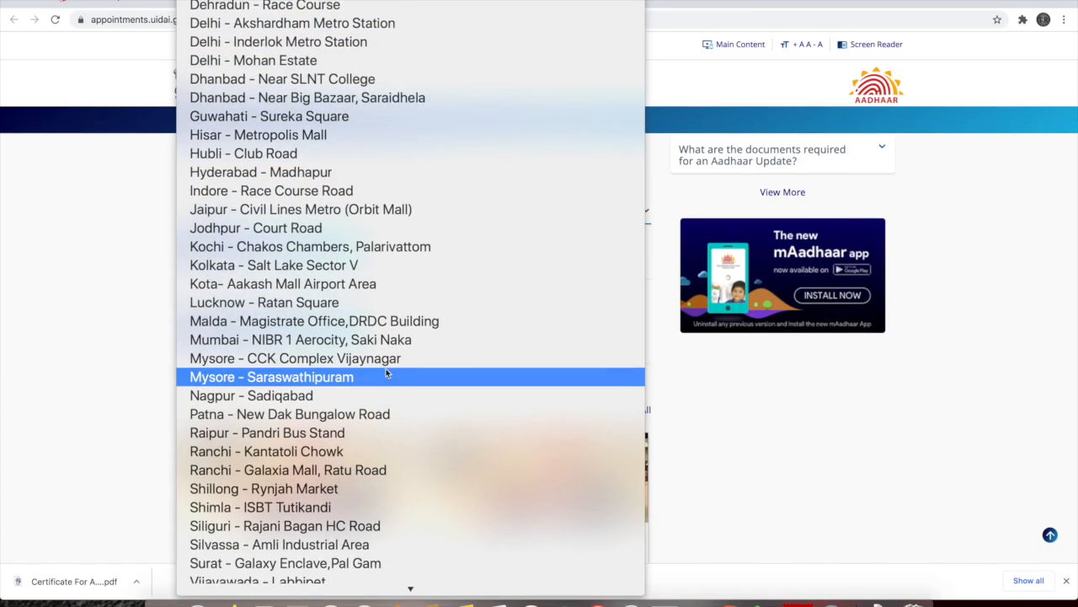
scroll(386, 371, down, 1)
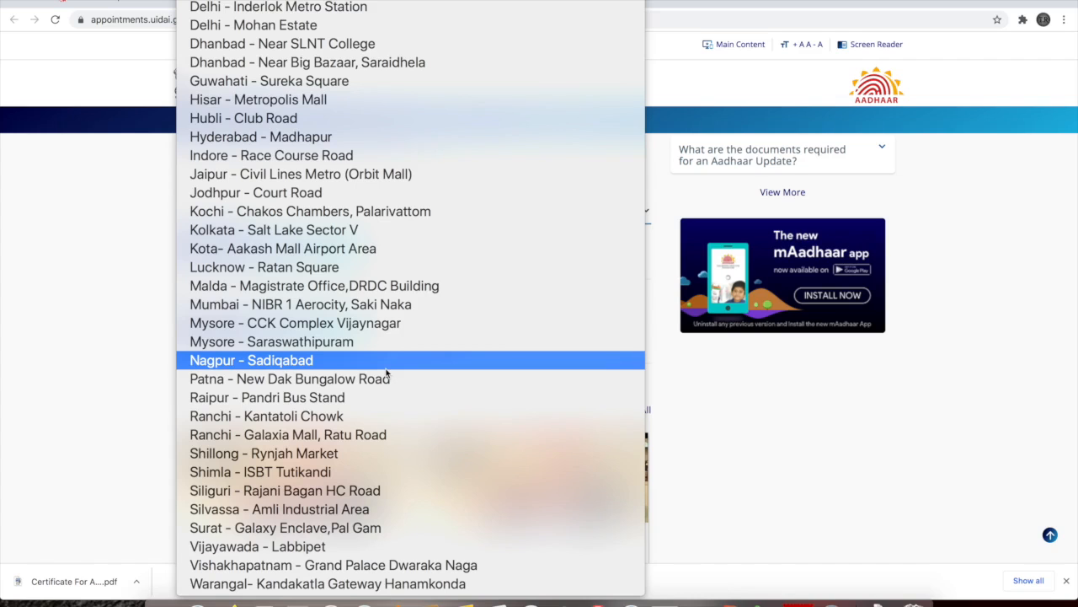
click(387, 372)
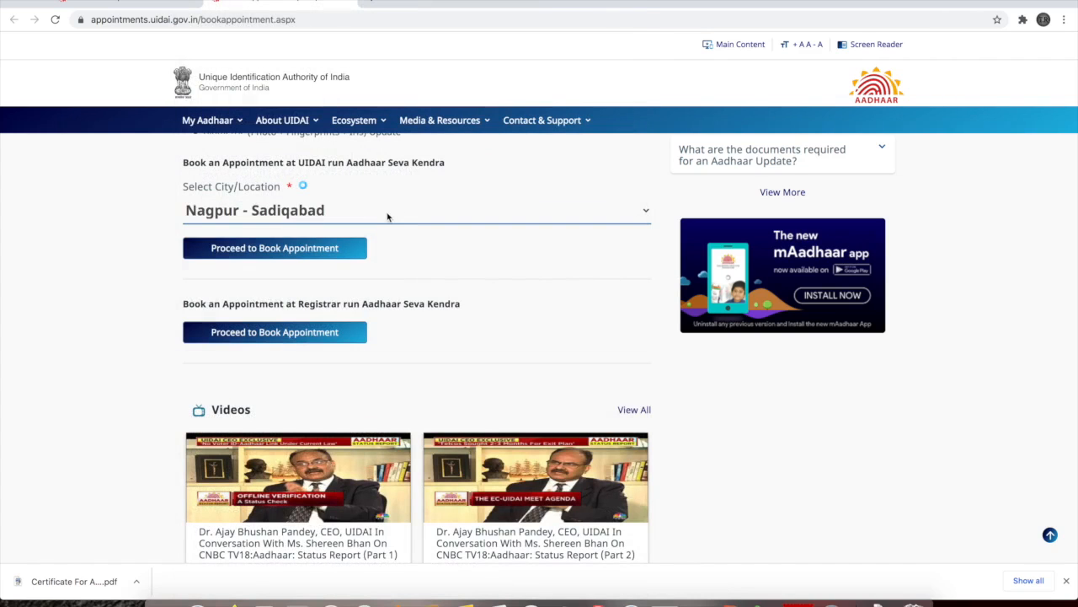
click(387, 217)
scroll(373, 267, up, 3)
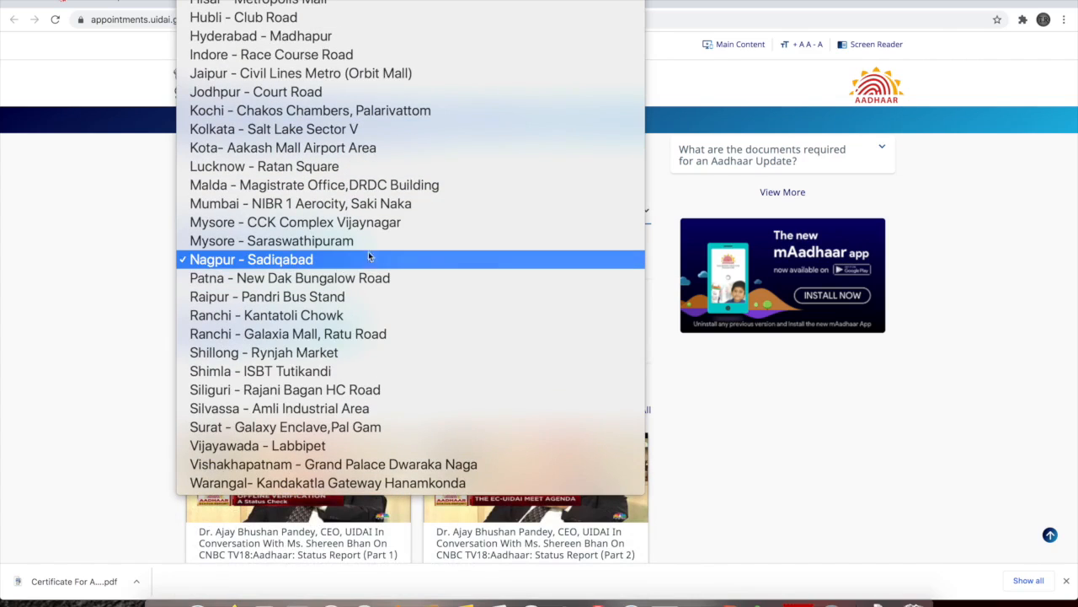
click(356, 170)
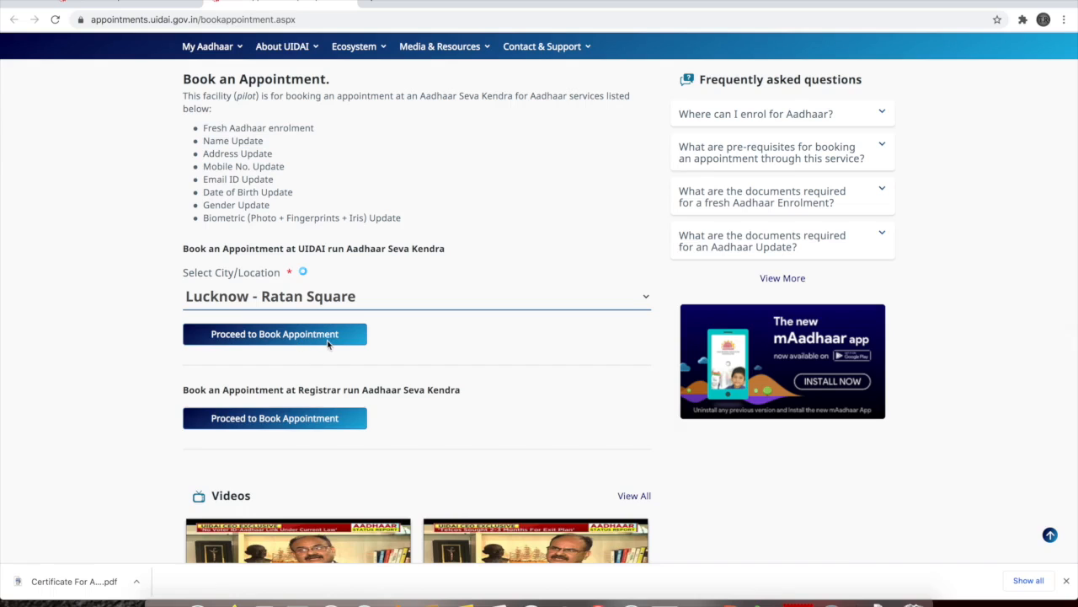
Proceed to booking at the chosen centre, request an OTP for the entered mobile number and verify it
click(327, 340)
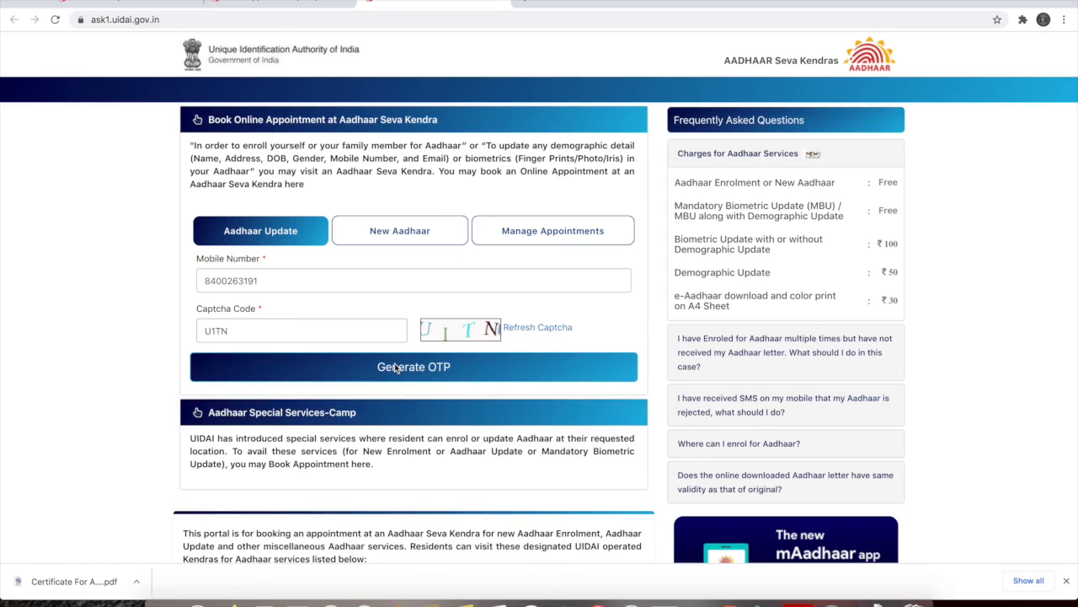
click(395, 368)
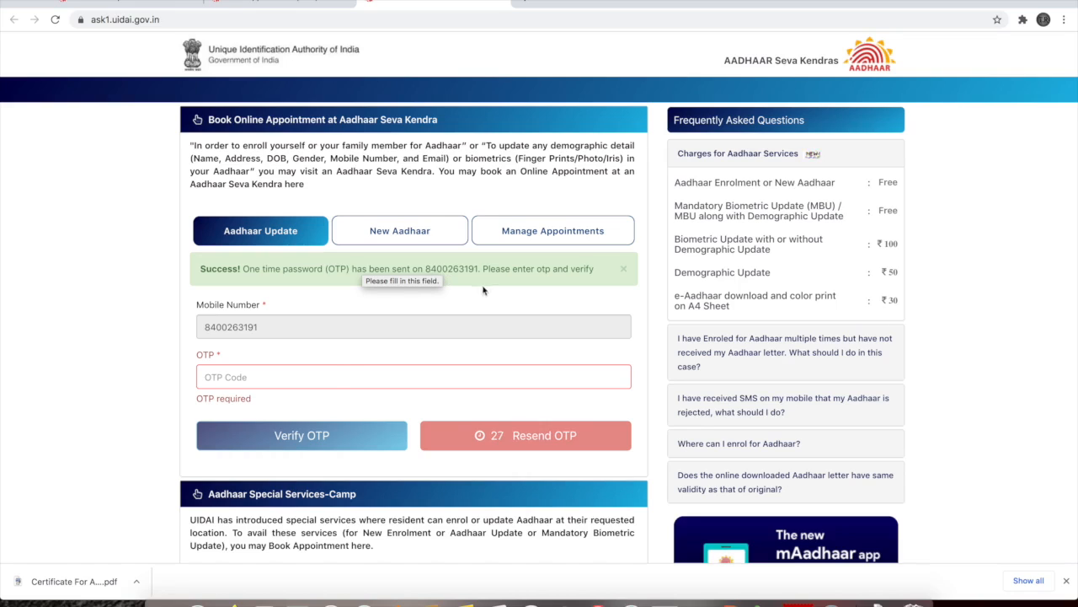
click(332, 376)
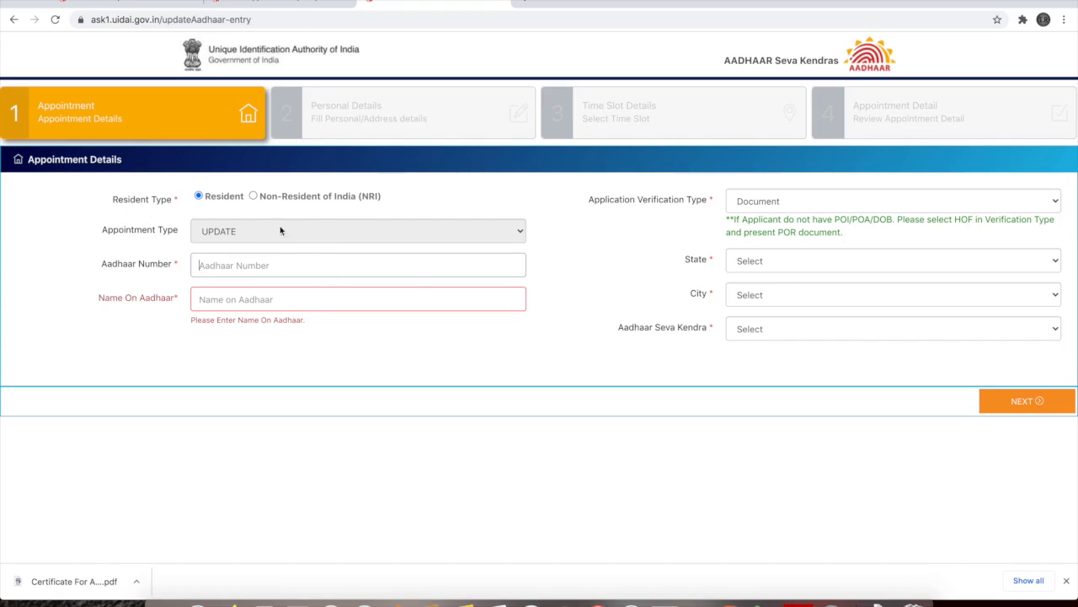
Enter the Aadhaar number and name, keeping Document as the verification type
click(324, 237)
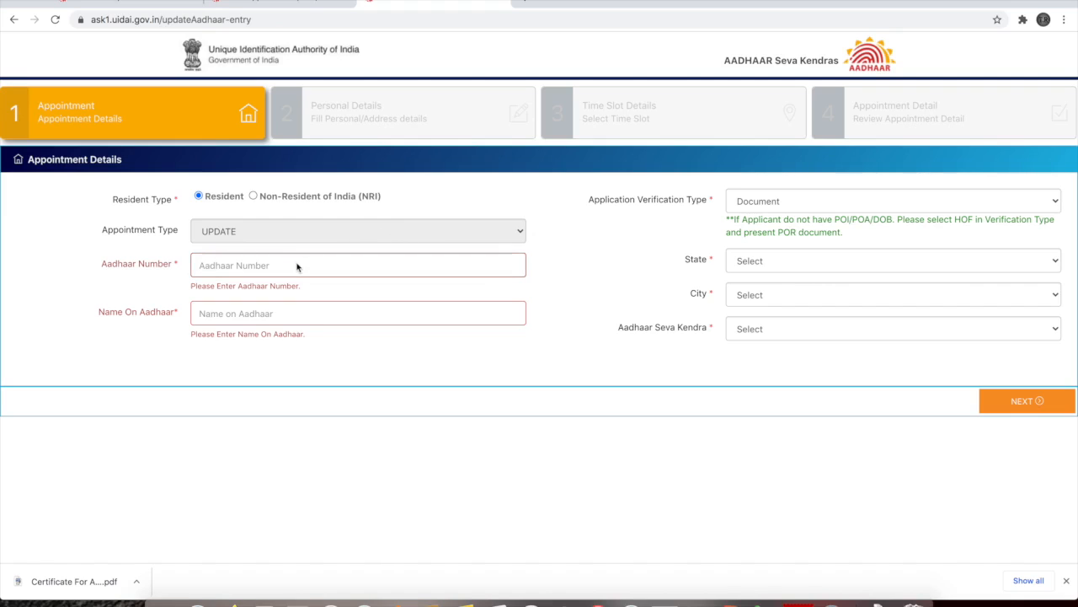
click(344, 317)
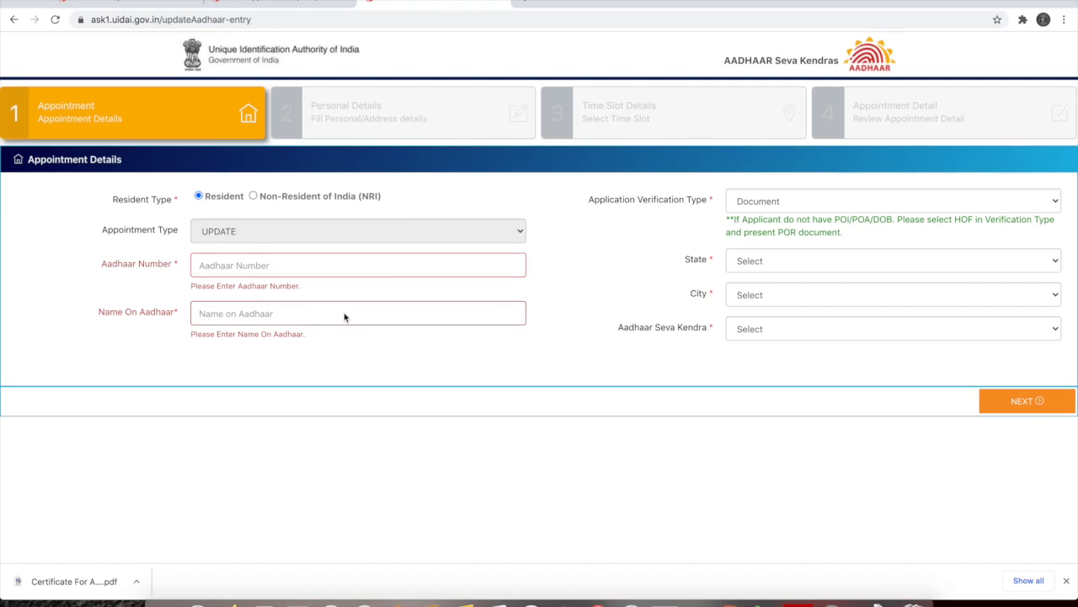
click(807, 201)
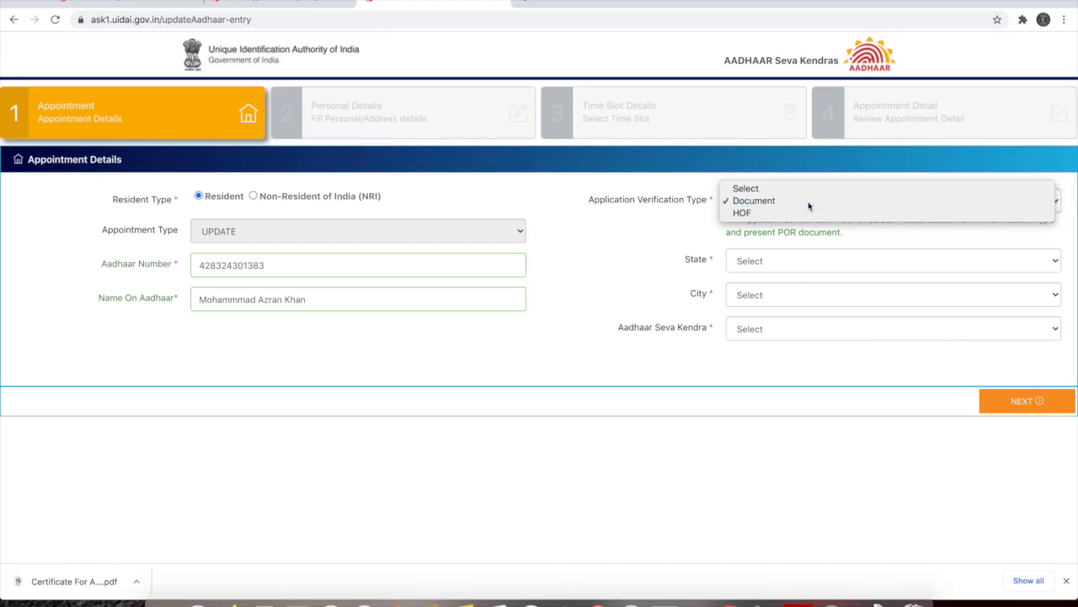
click(808, 204)
Select Uttar Pradesh, Lucknow and ASK Lucknow Ratan Square Mall as the centre, then continue to Personal Details
click(780, 264)
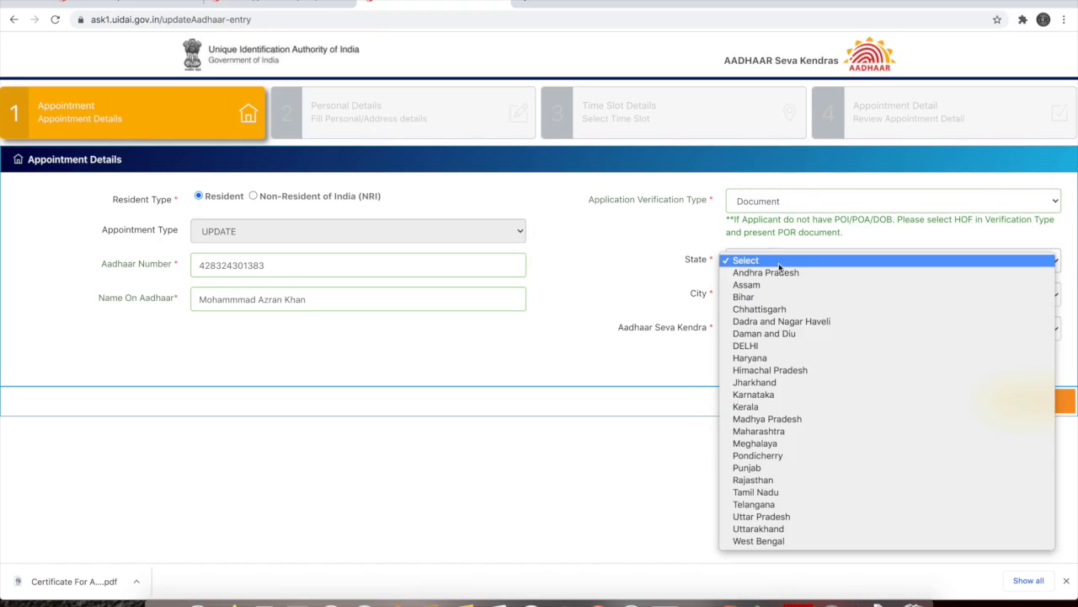
click(781, 516)
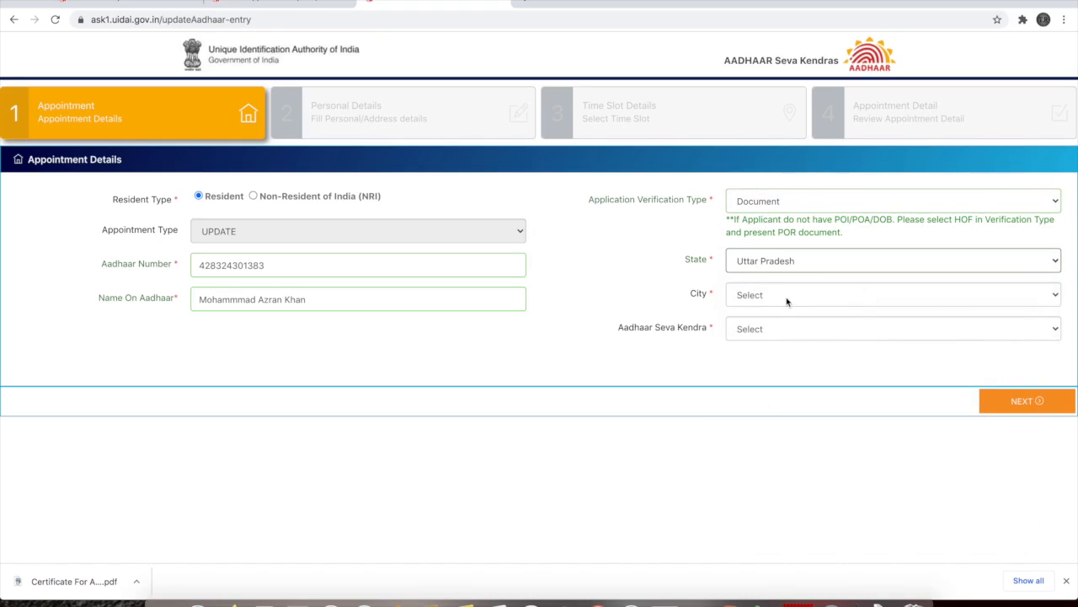
click(787, 299)
click(784, 335)
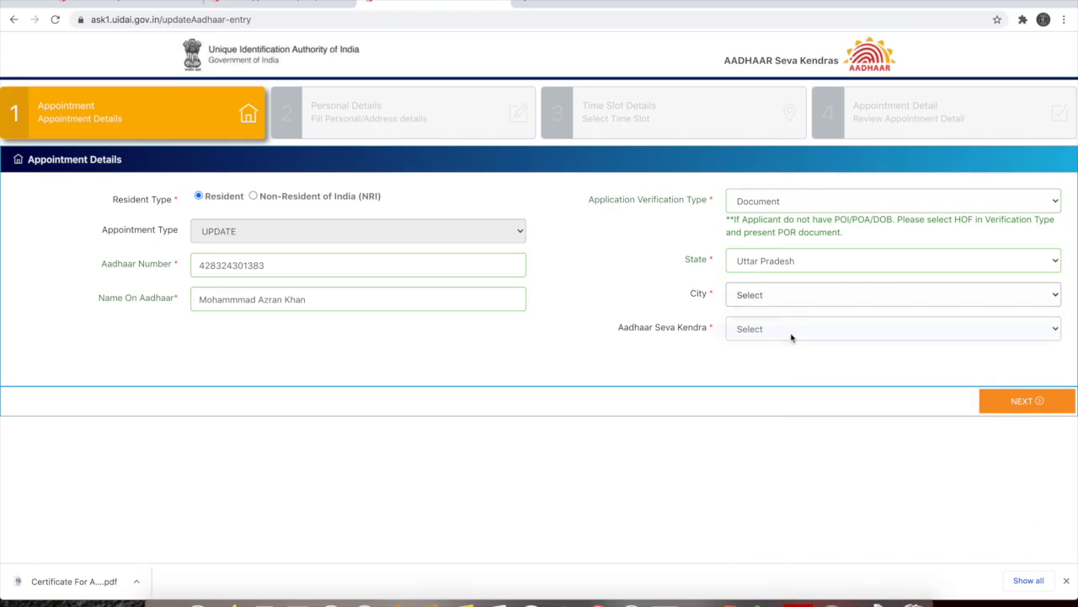
click(764, 337)
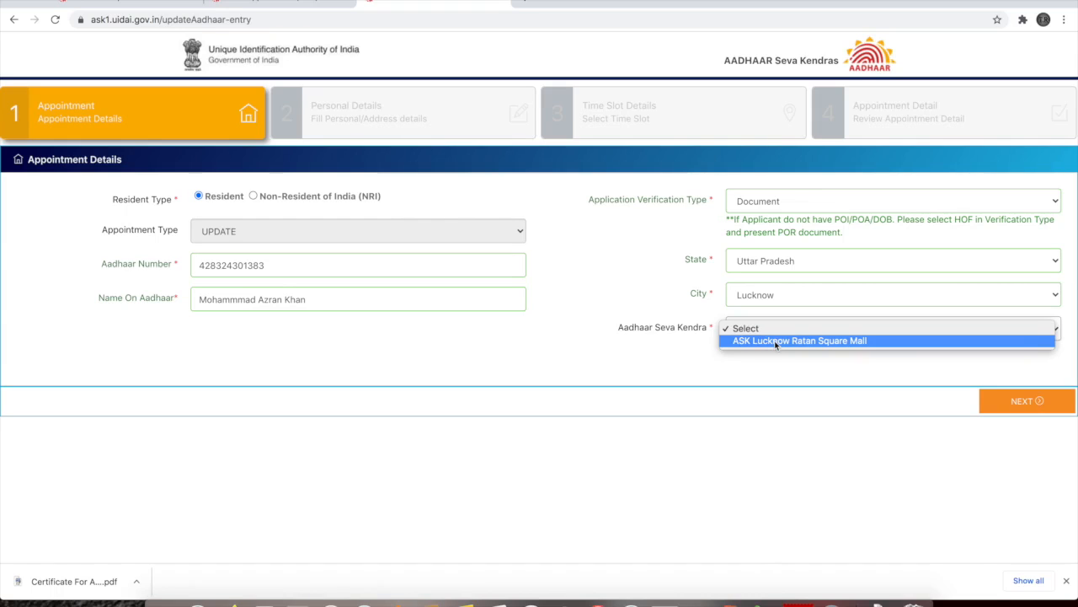
click(775, 340)
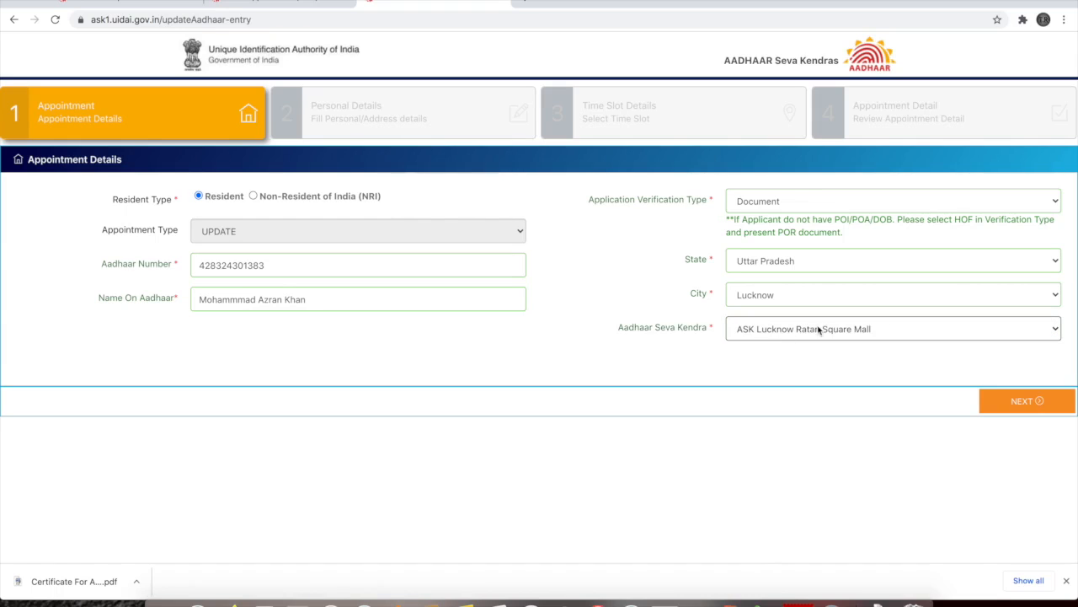
click(1027, 400)
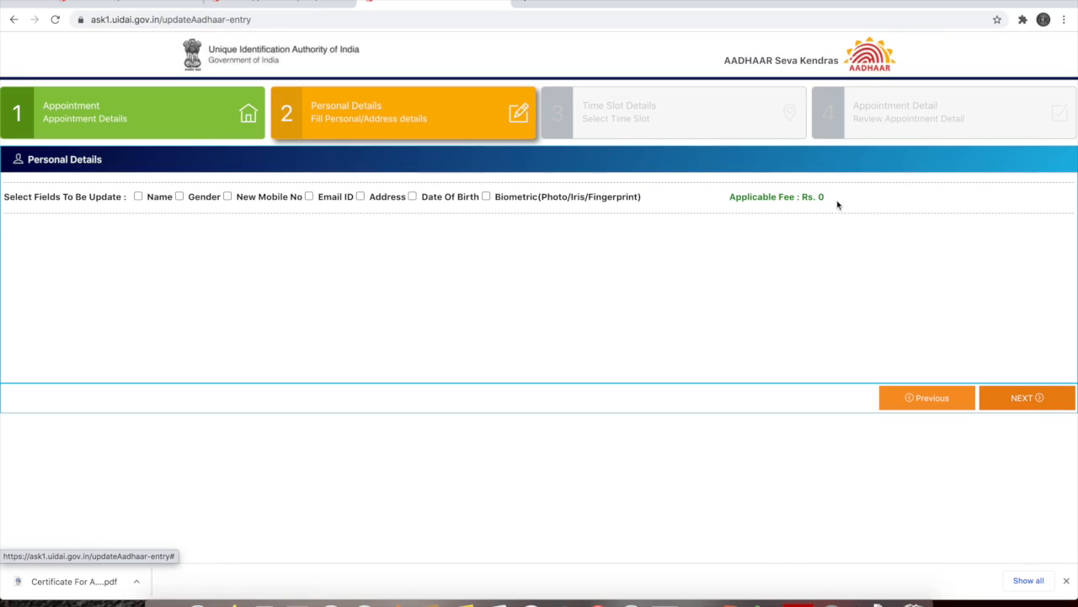
Tick New Mobile No, Address and Date Of Birth for update, leaving Biometric unticked for a Rs. 50 fee
click(228, 196)
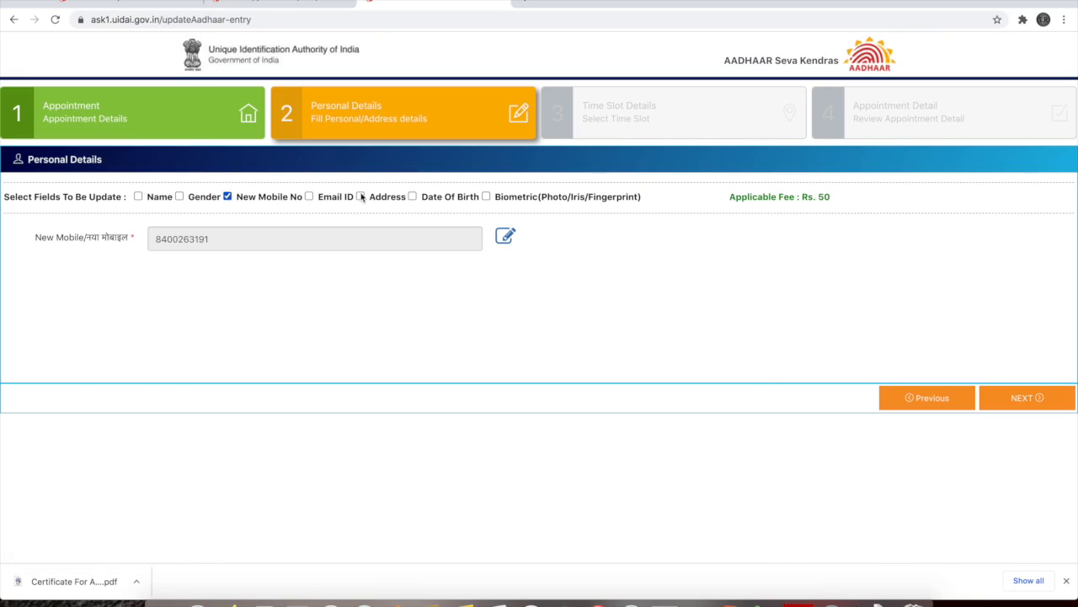
click(361, 196)
click(412, 196)
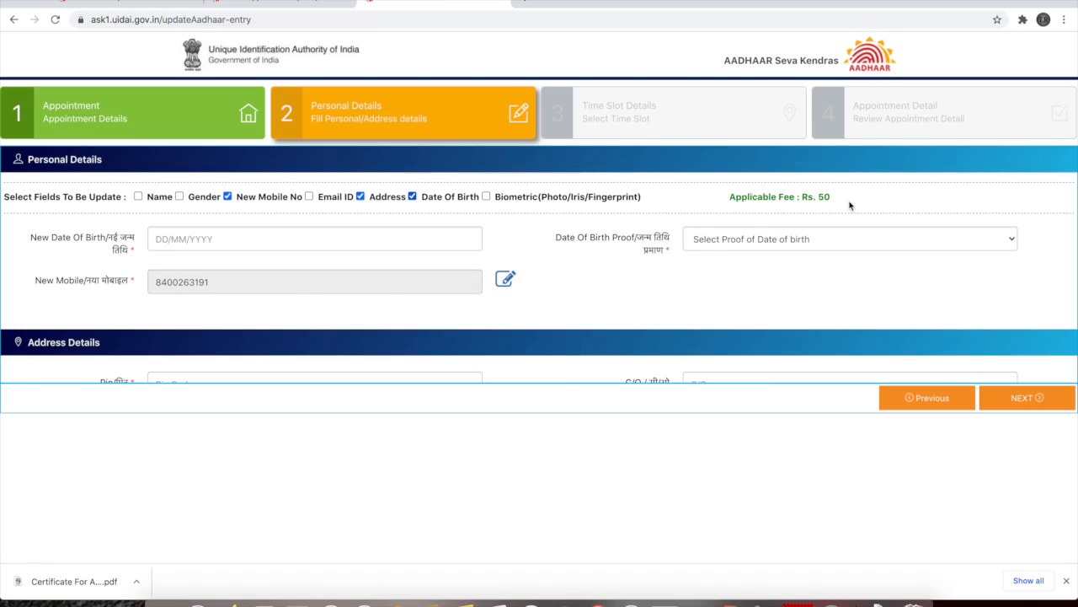
click(486, 197)
click(486, 197)
click(506, 280)
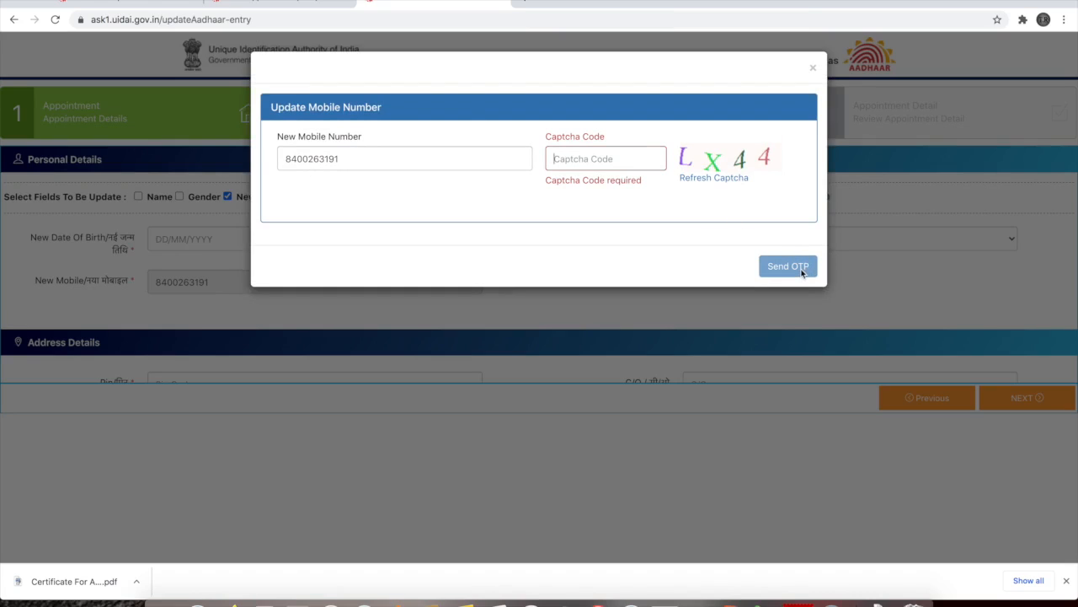
click(814, 70)
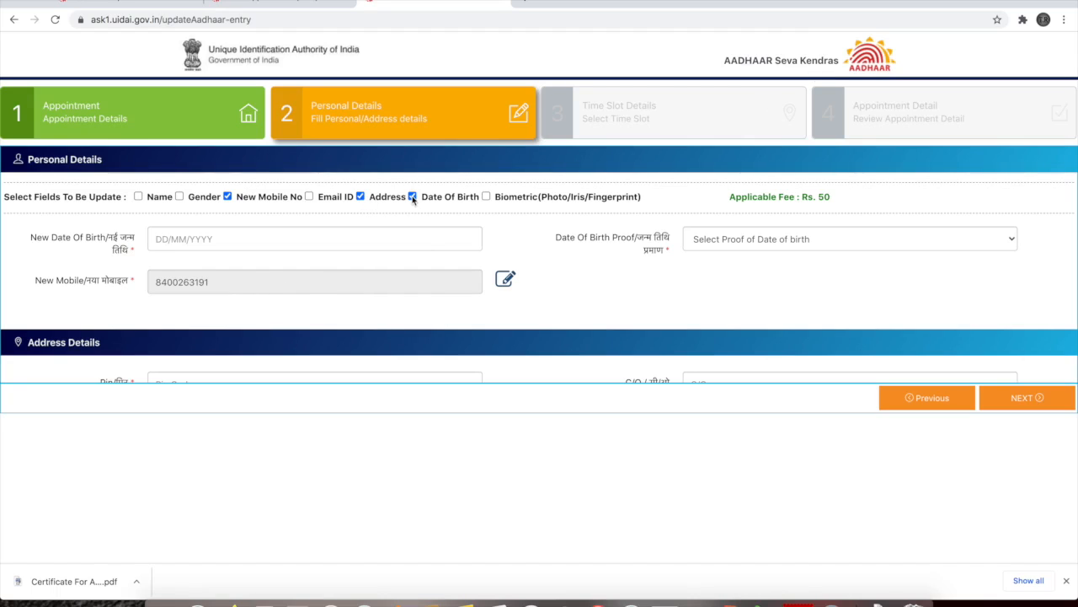
Set the new date of birth to 30/12/2008 in the calendar picker and show the DOB proof options
click(283, 239)
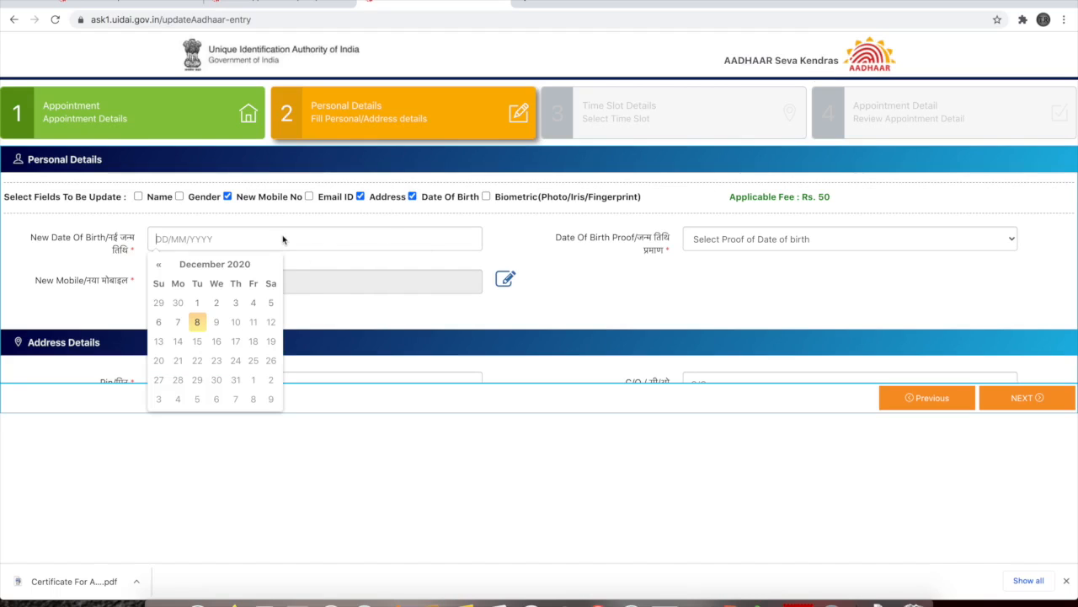
click(216, 271)
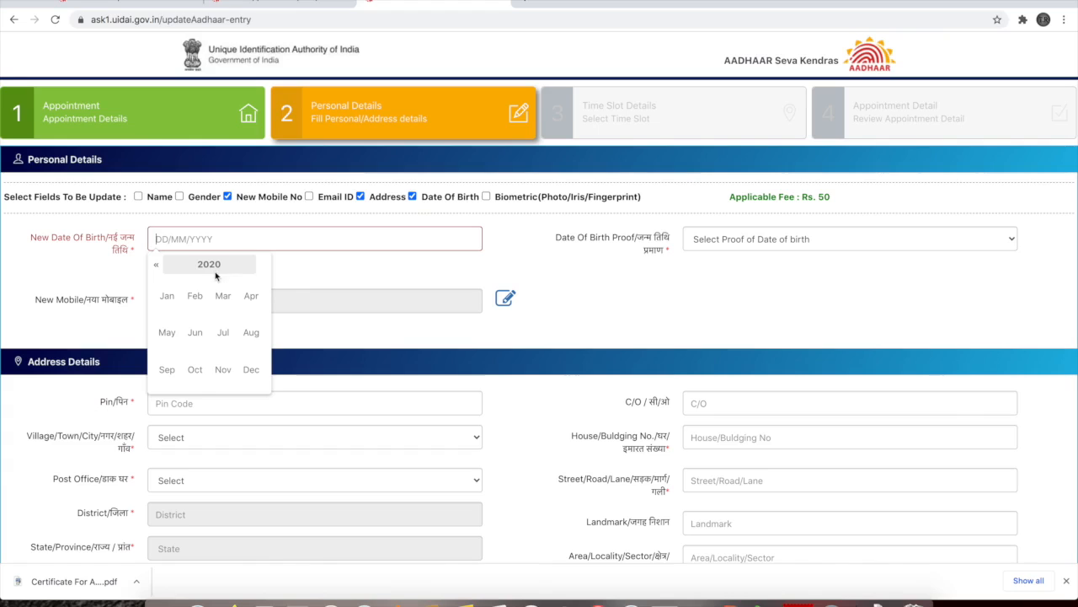
click(218, 306)
click(214, 266)
click(206, 268)
click(167, 297)
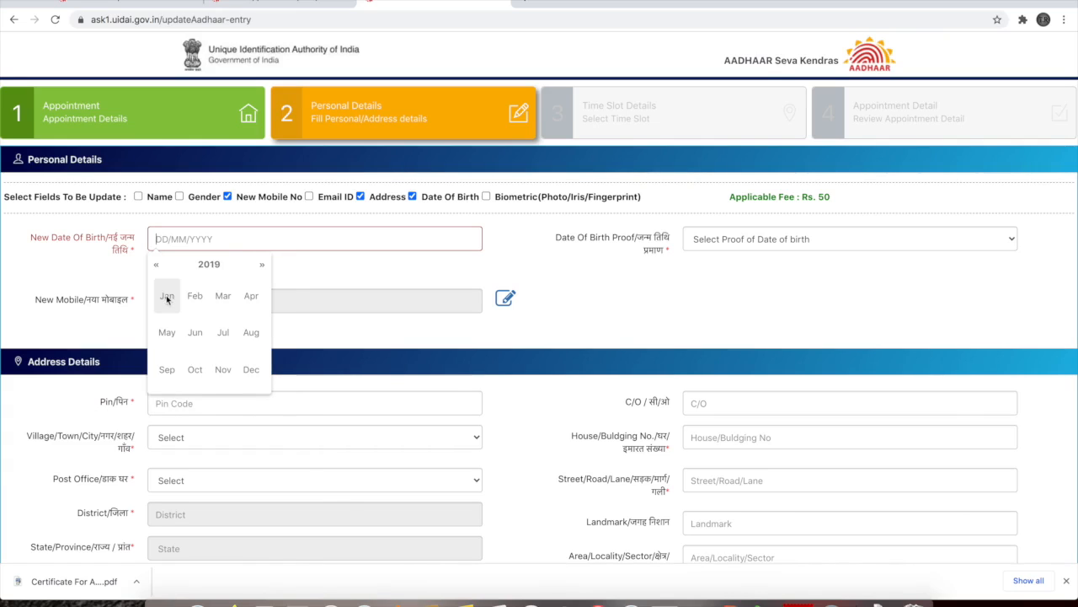
click(204, 264)
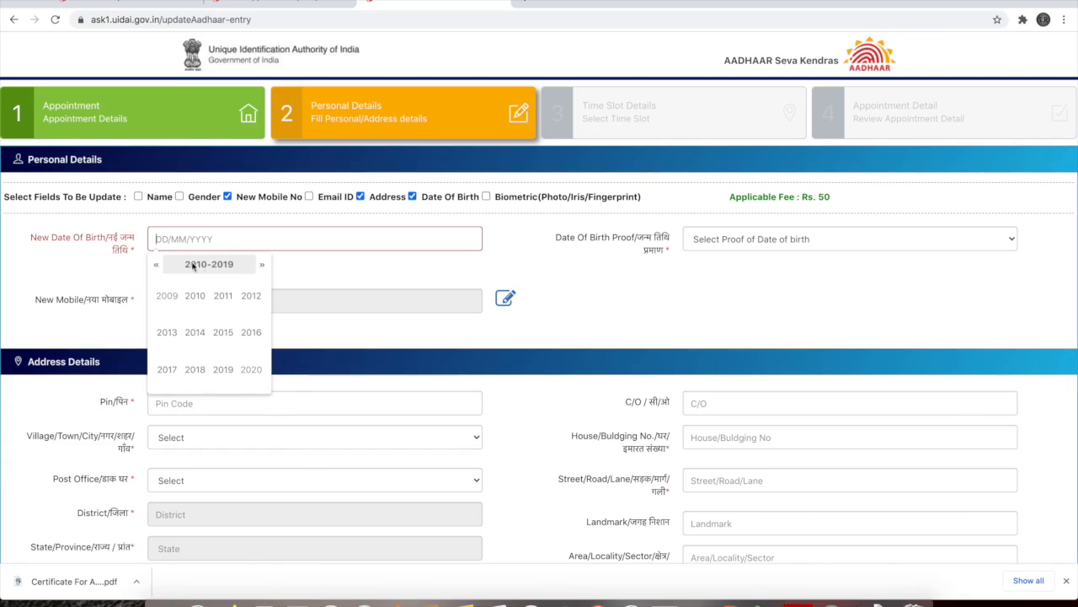
click(166, 294)
click(175, 300)
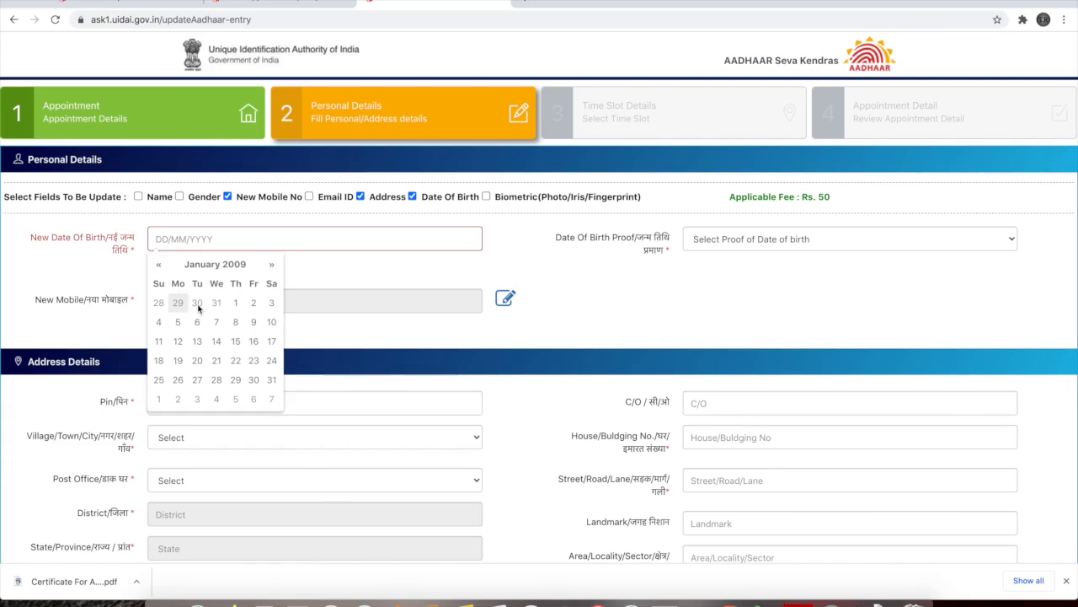
click(197, 306)
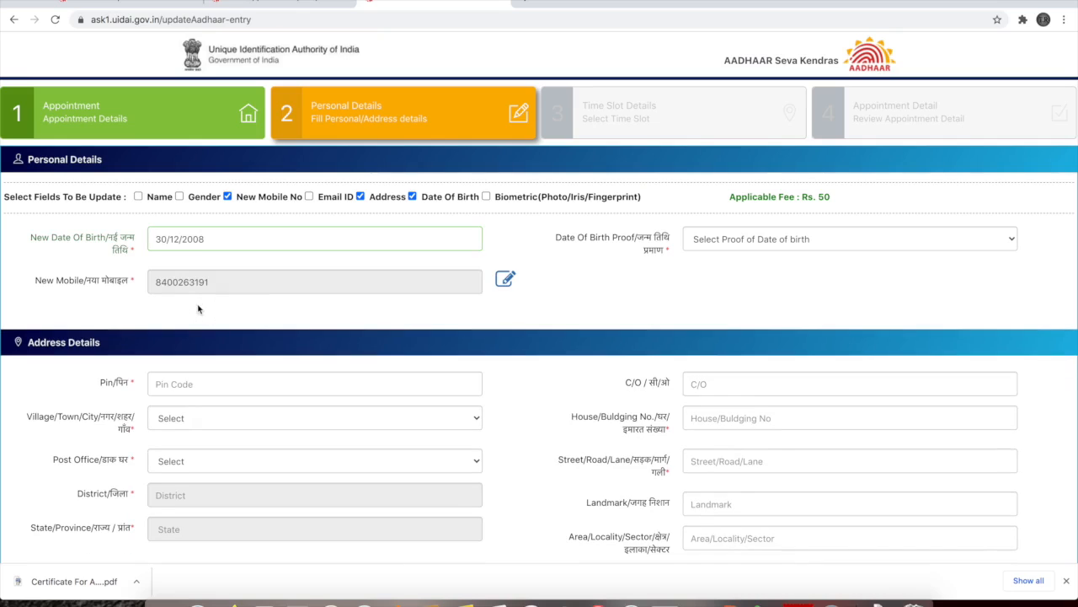
click(284, 243)
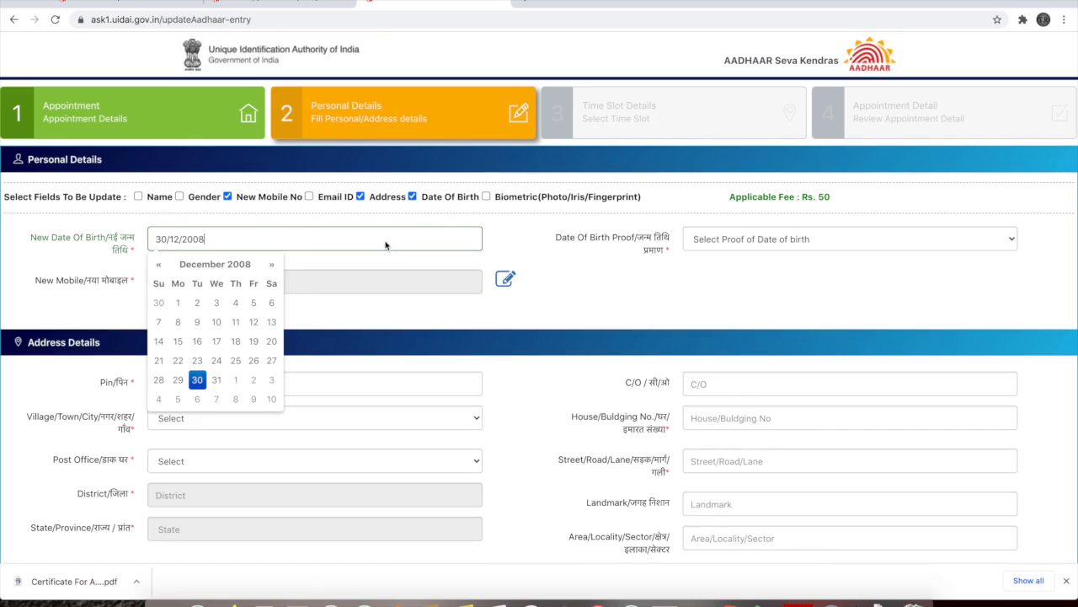
click(716, 249)
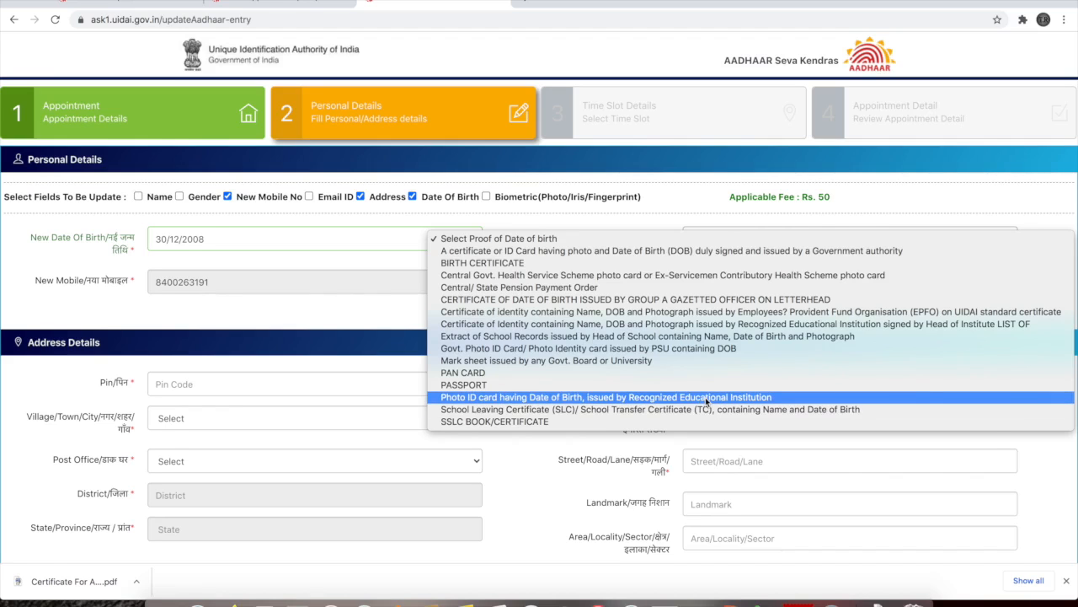
Choose 'Mark sheet issued by any Govt. Board or University' as the date-of-birth proof
click(640, 359)
scroll(299, 341, down, 2)
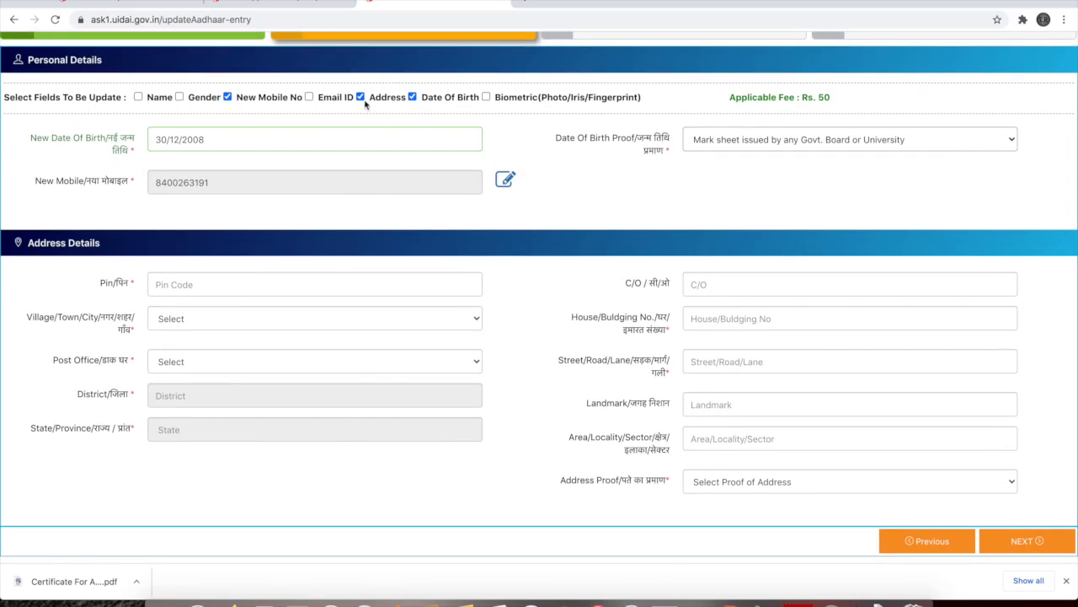
click(351, 287)
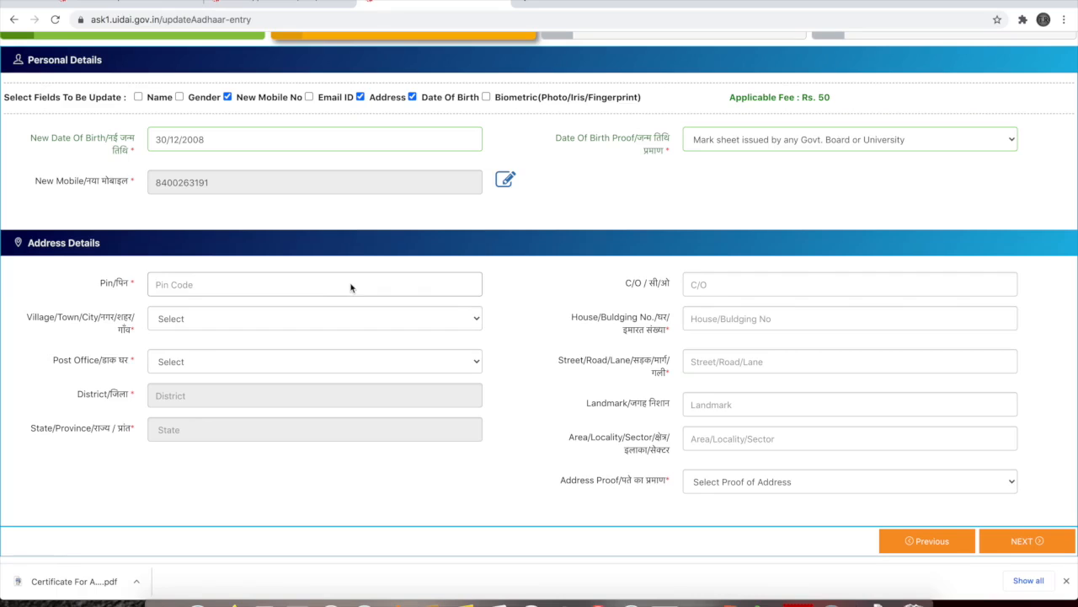
Enter the address PIN code and choose Lucknow as both the city and post office
click(349, 311)
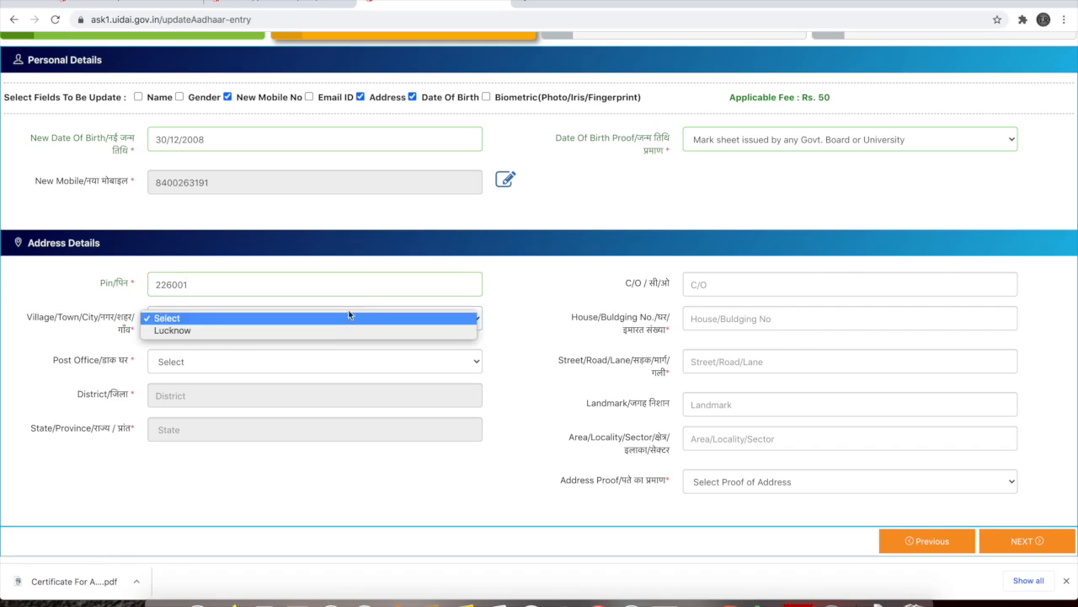
click(343, 330)
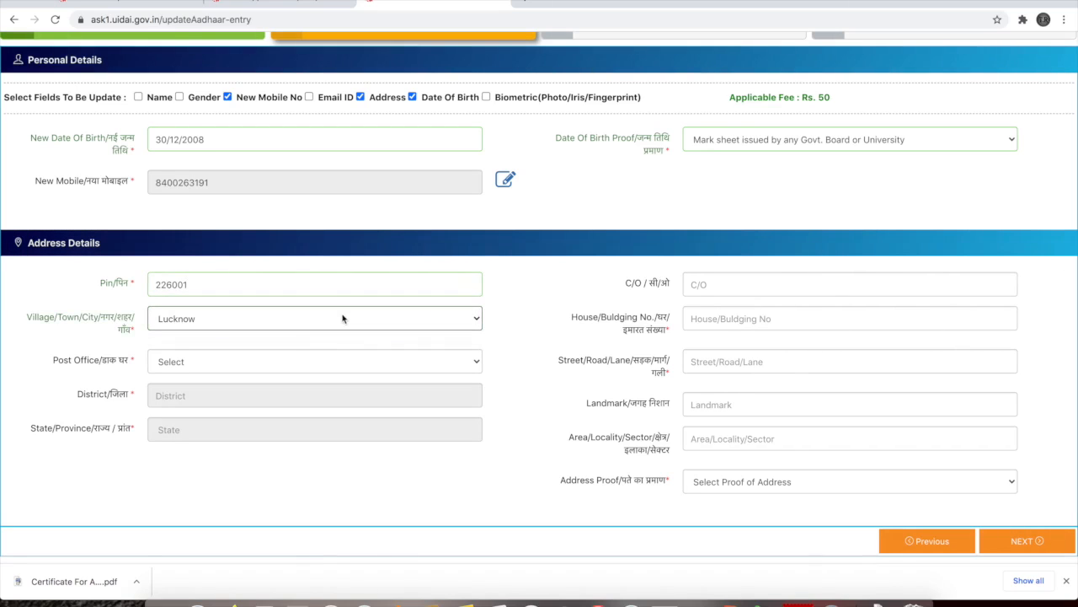
click(336, 362)
click(327, 373)
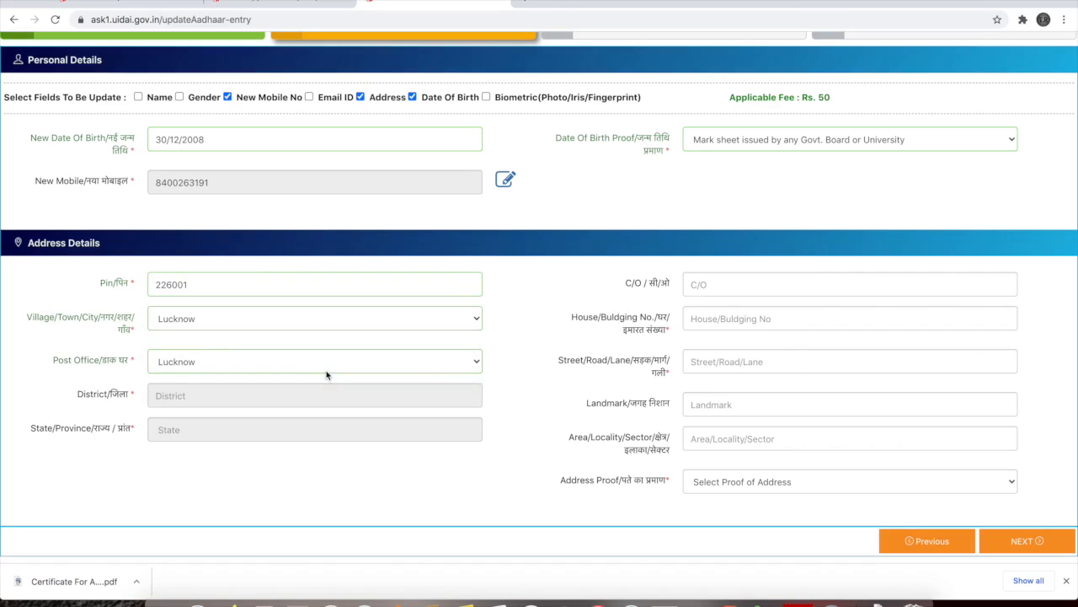
Fill in the care-of, house number, street, landmark and locality fields of the new address
click(717, 292)
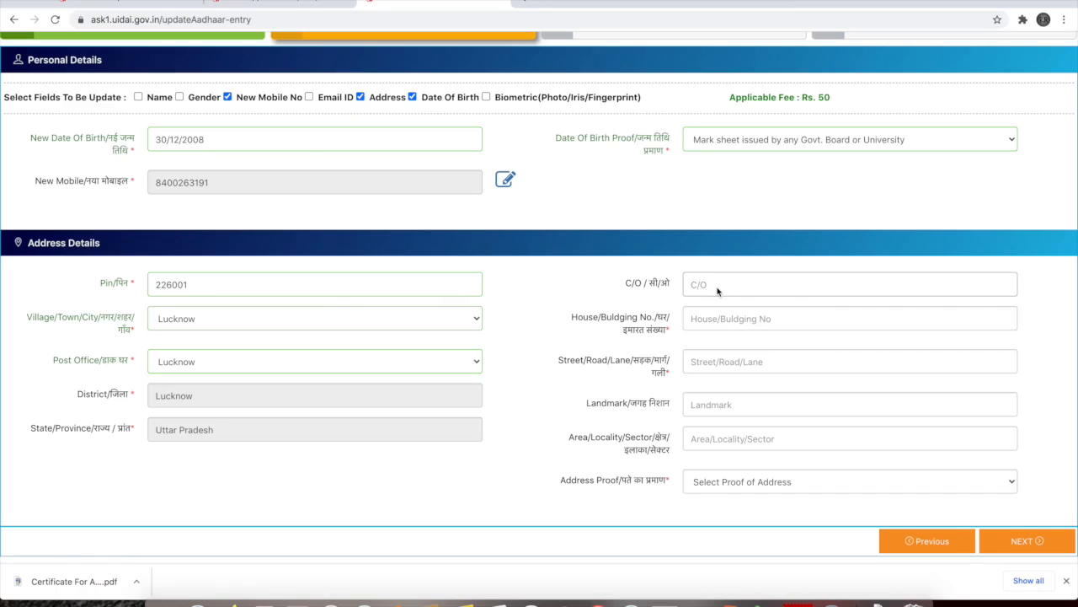
text(test)
click(712, 328)
click(733, 361)
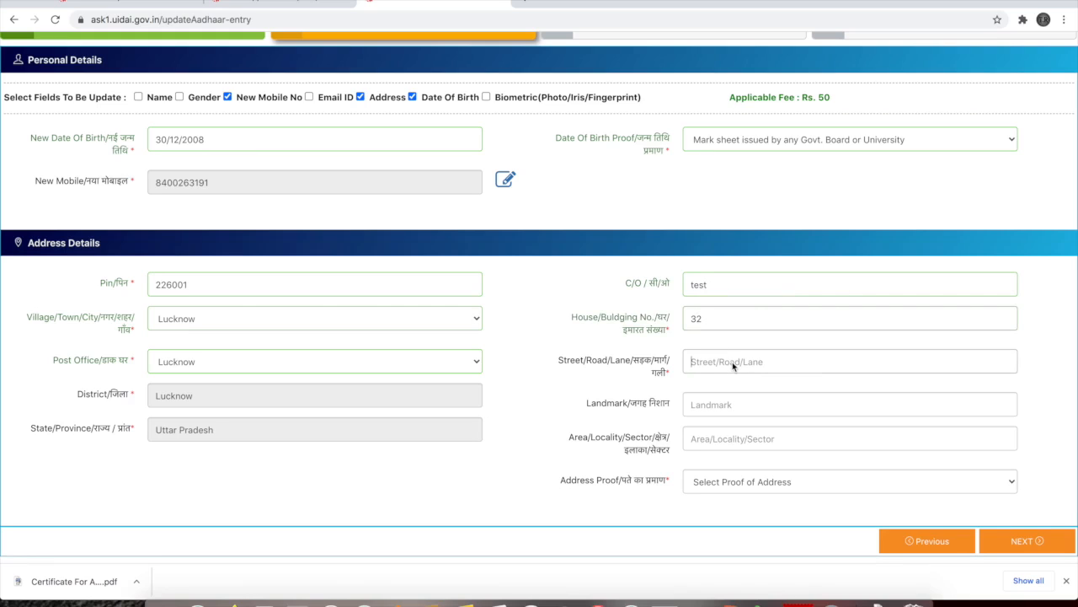
click(739, 406)
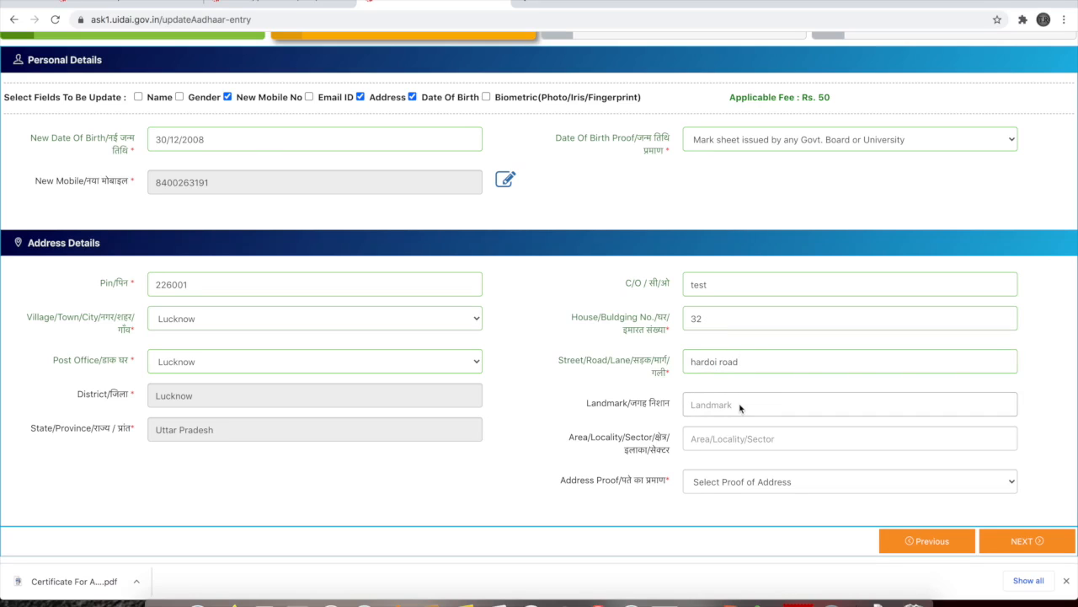
click(741, 439)
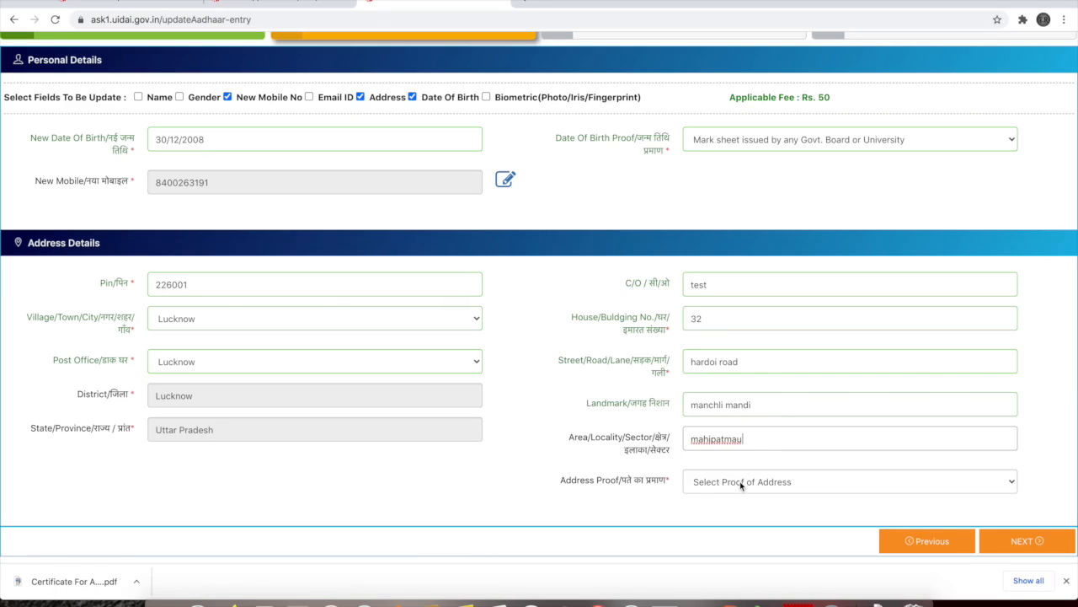
click(739, 481)
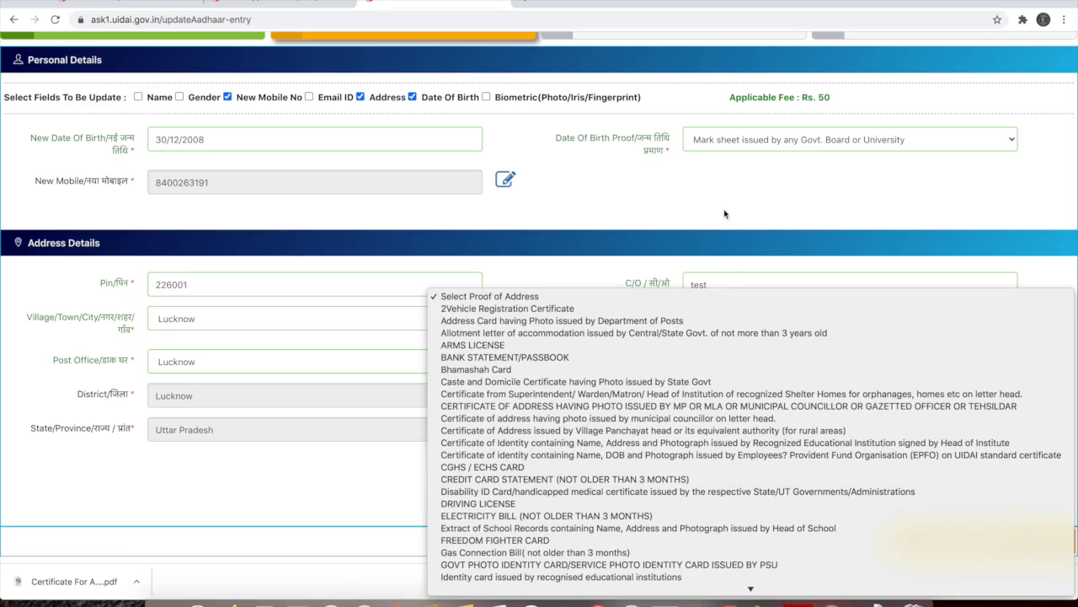
Choose the MP/MLA/gazetted officer certificate as address proof, then download and open its template PDF
scroll(704, 478, down, 5)
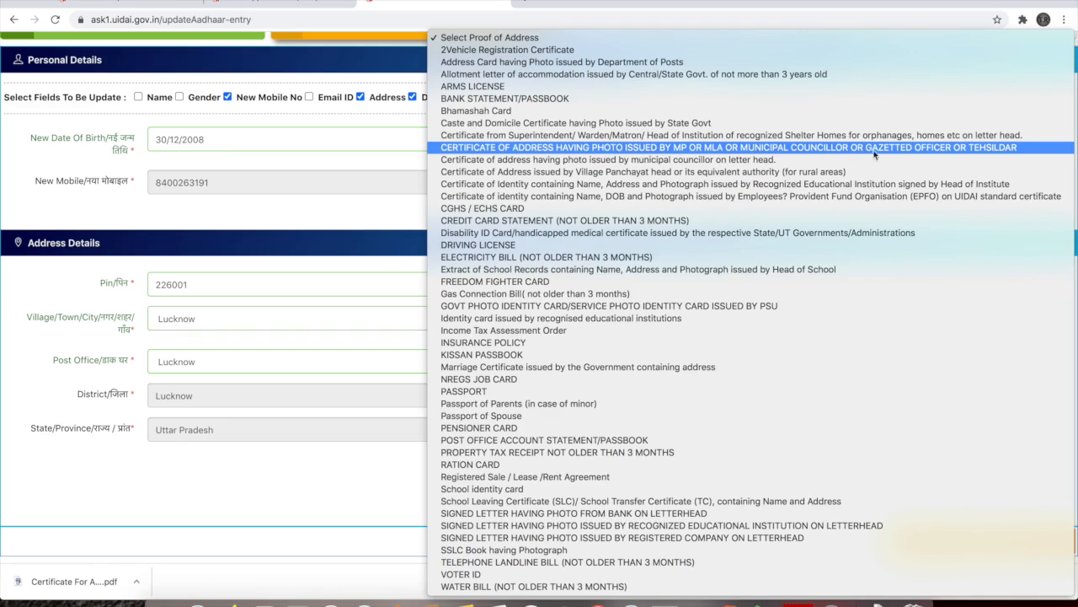
click(952, 149)
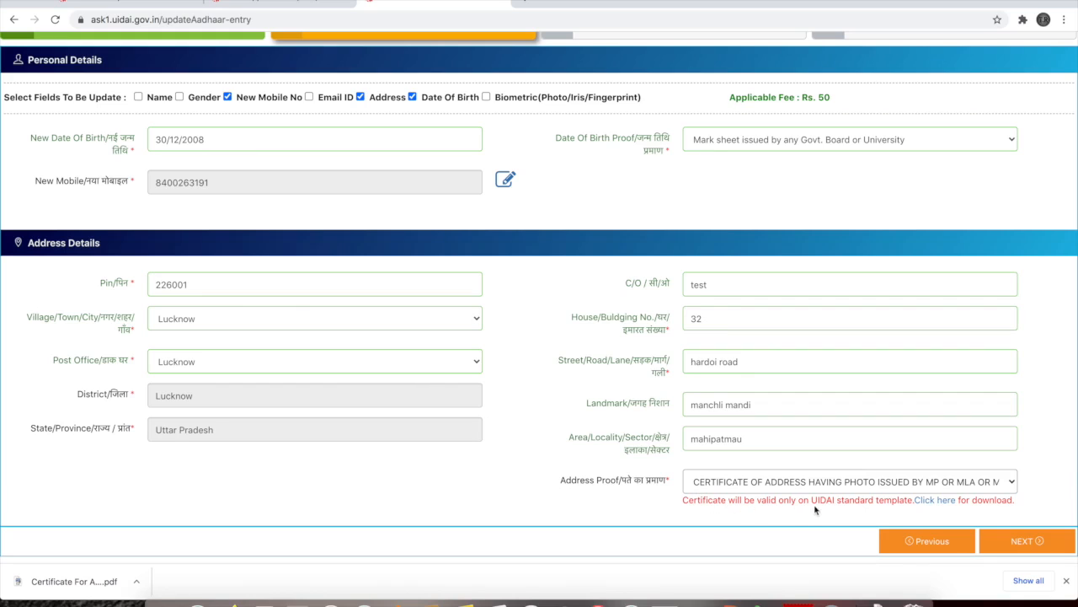
click(930, 503)
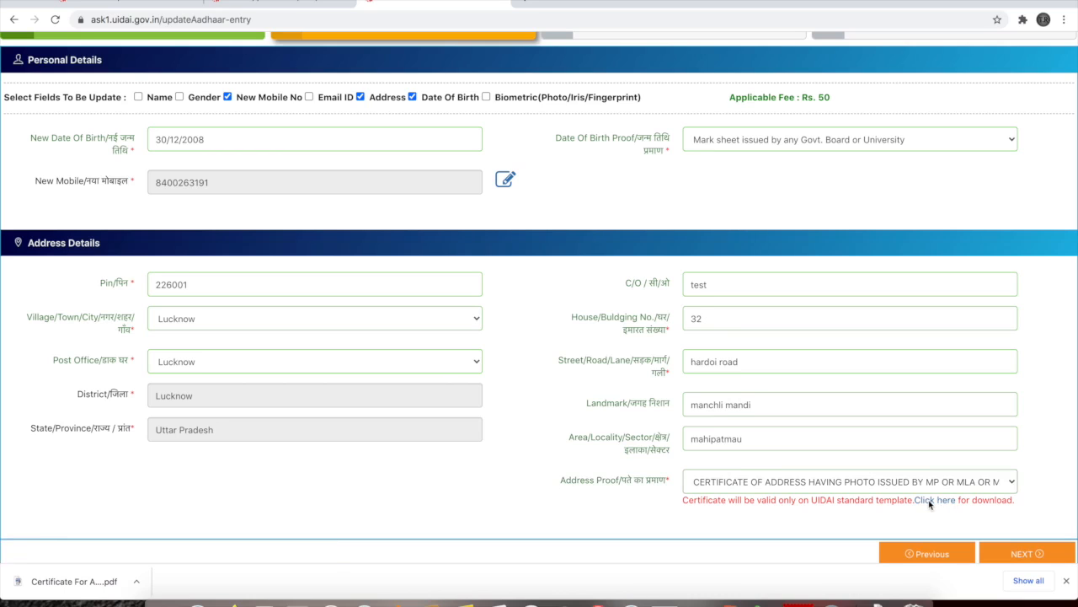
click(139, 584)
click(168, 566)
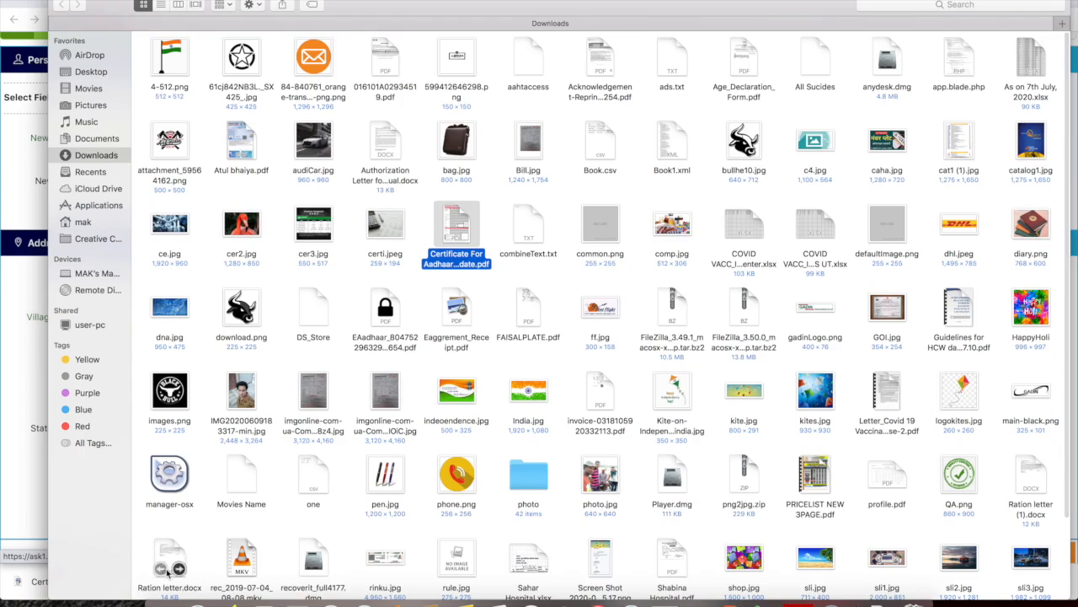
double_click(460, 225)
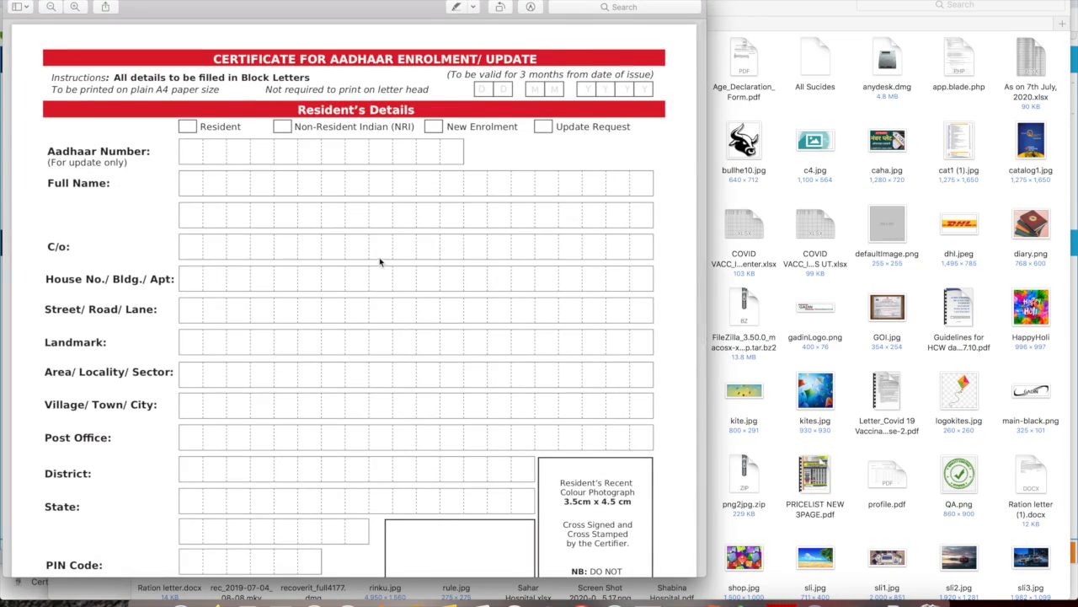
Scroll through the Certificate for Aadhaar Enrolment/Update form in Preview
scroll(380, 262, down, 2)
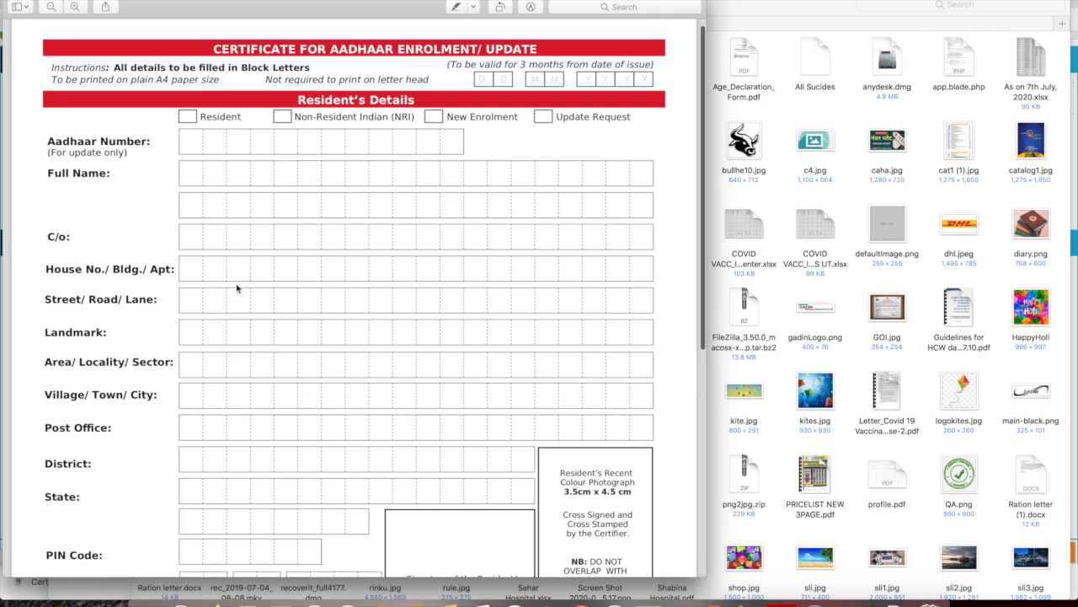
scroll(250, 356, down, 5)
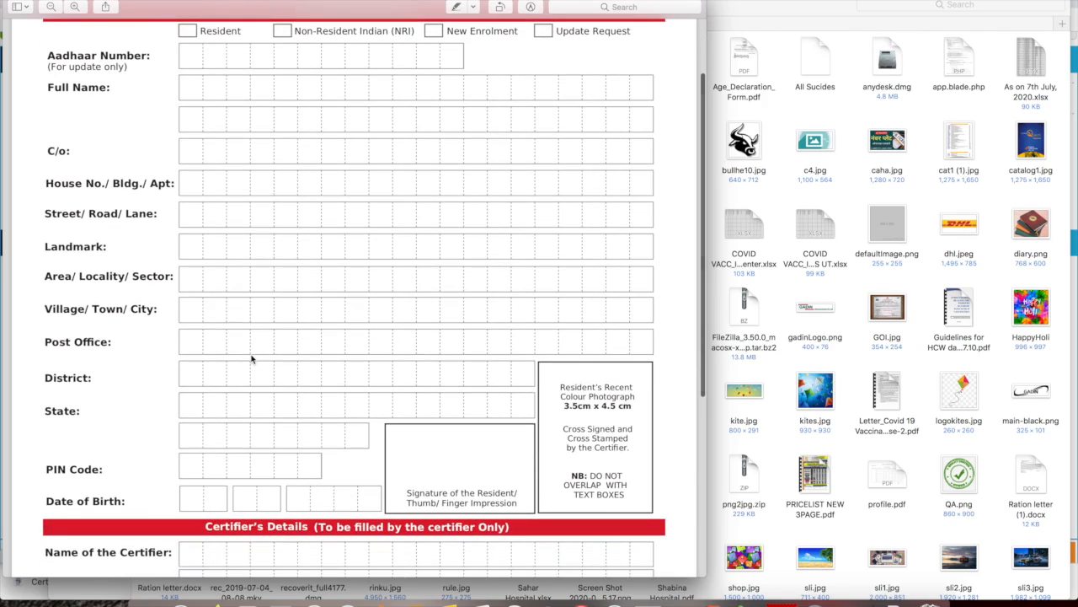
scroll(258, 355, down, 5)
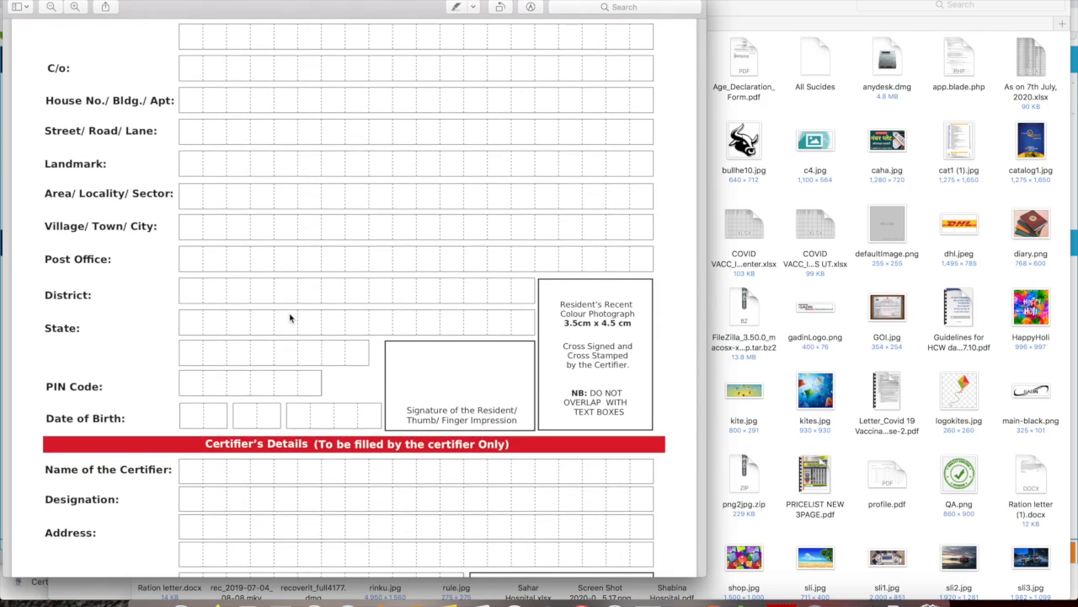
scroll(280, 358, down, 5)
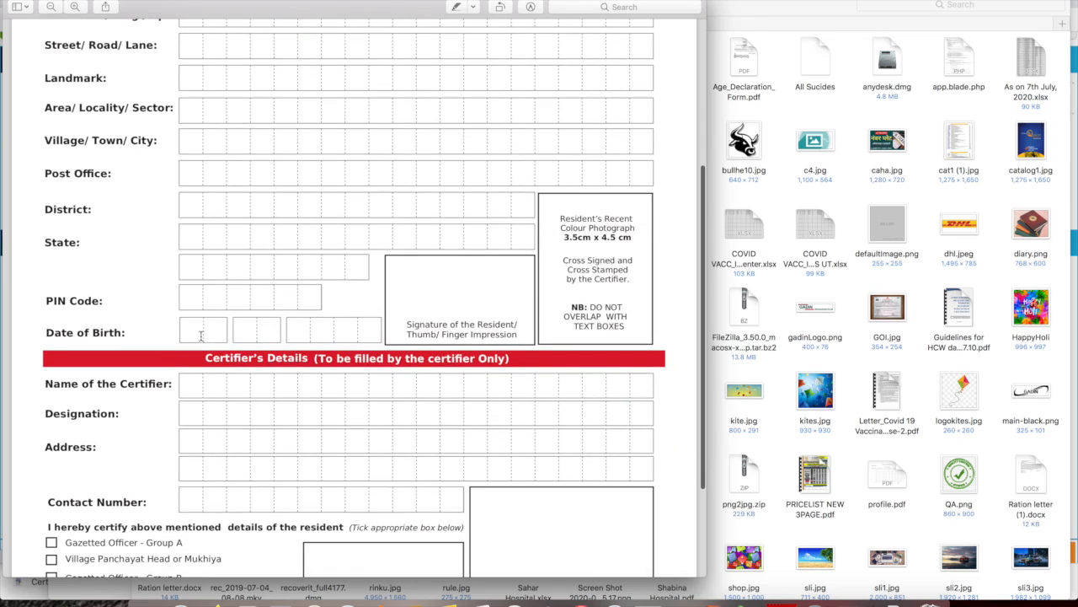
drag(301, 331, 349, 332)
click(369, 310)
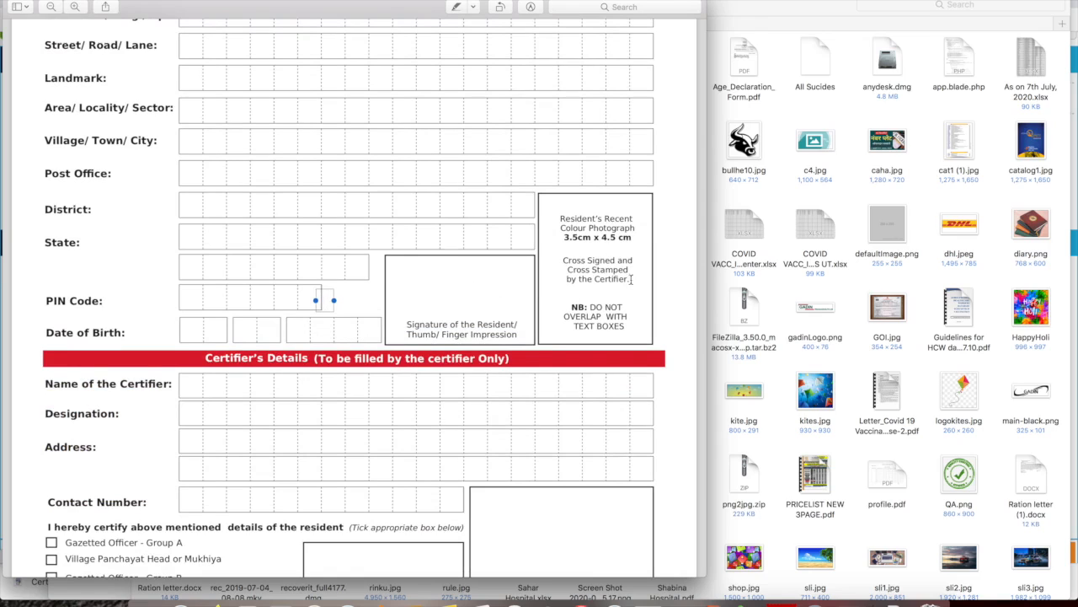
scroll(623, 287, down, 3)
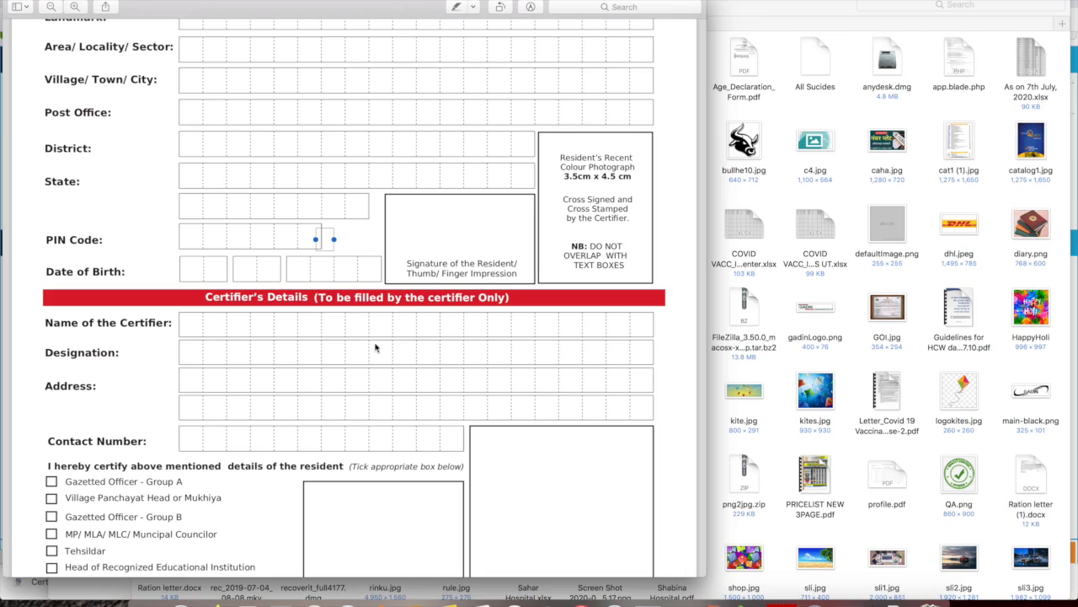
scroll(352, 354, down, 2)
scroll(352, 354, down, 2)
mouse_move(42, 255)
mouse_down()
mouse_move(126, 295)
mouse_move(252, 426)
mouse_up()
click(304, 247)
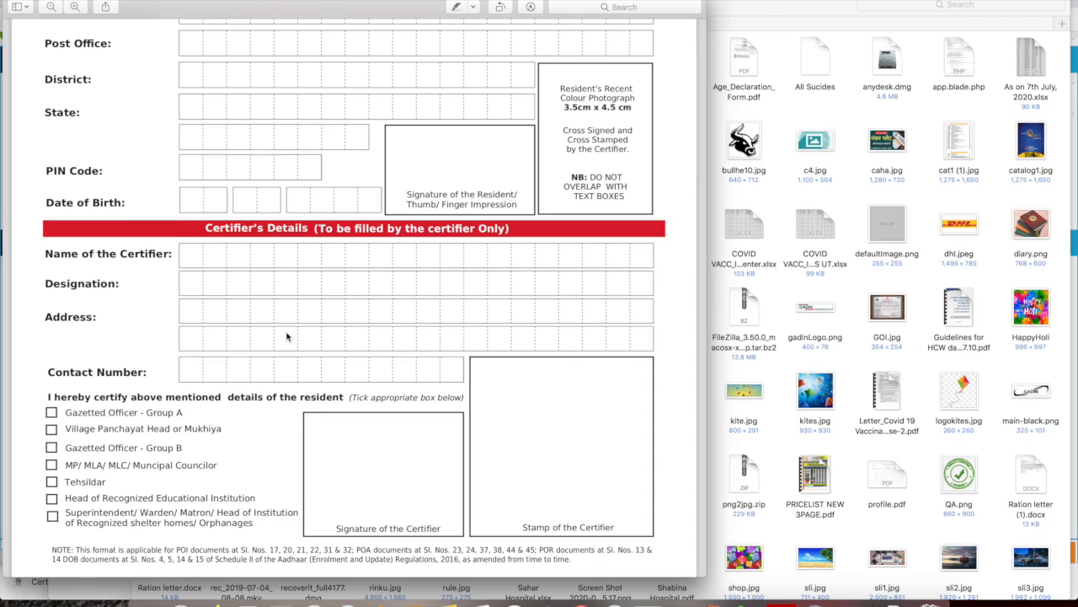
Read the certifier options at the end, then minimize Preview and return to the appointment form in Chrome
scroll(358, 414, down, 1)
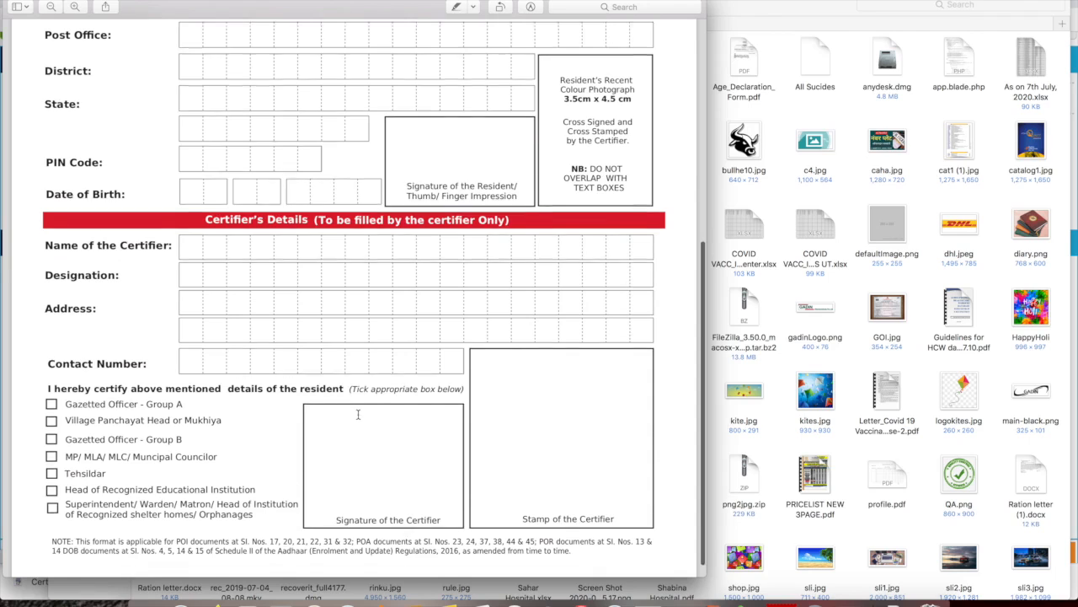
scroll(358, 414, down, 1)
drag(44, 383, 102, 473)
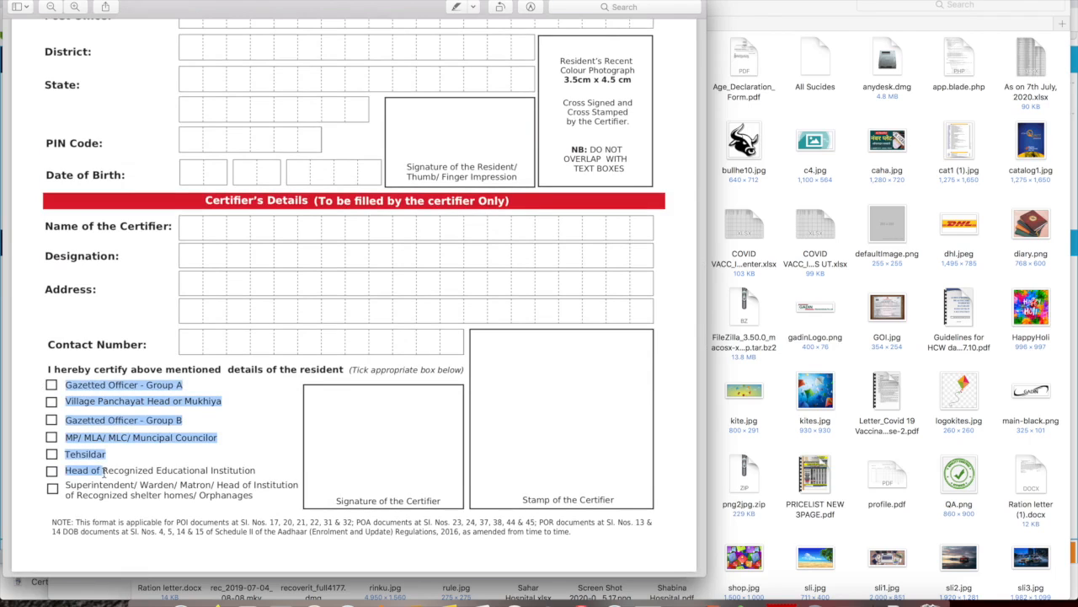
click(142, 455)
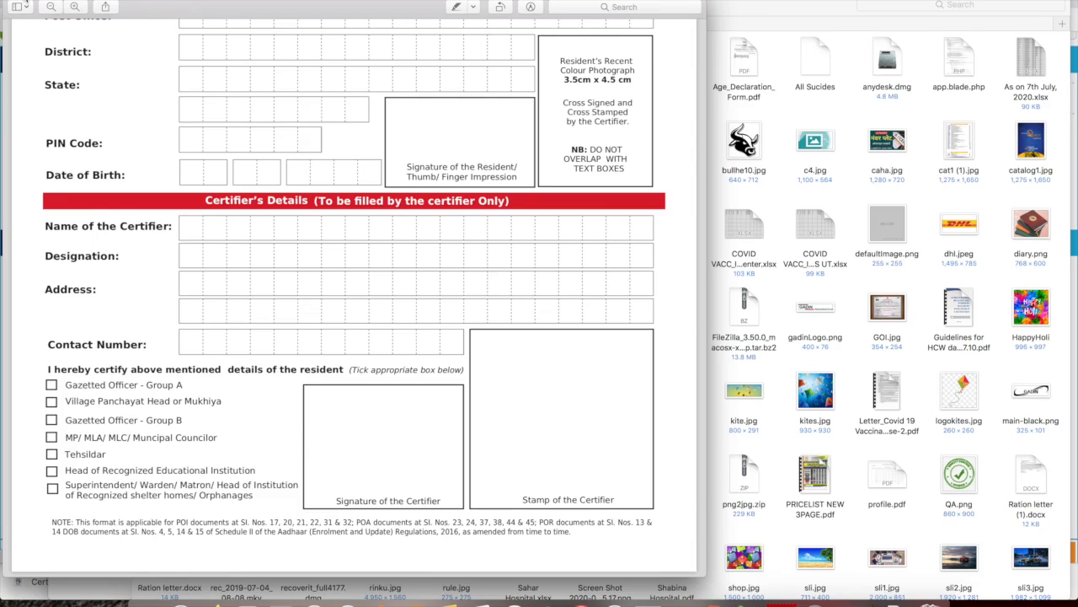
click(26, 2)
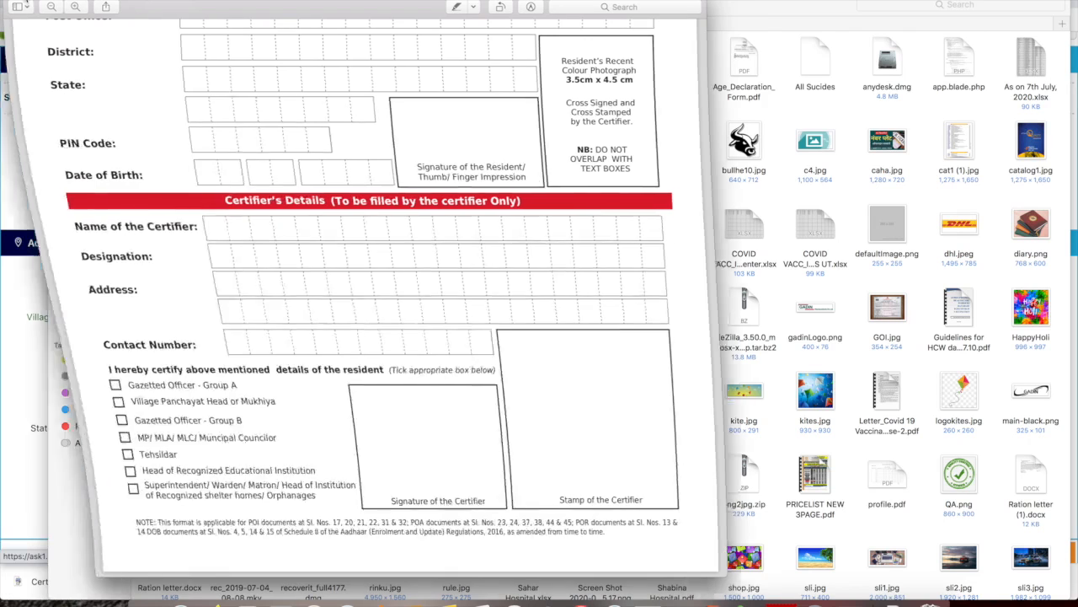
click(234, 590)
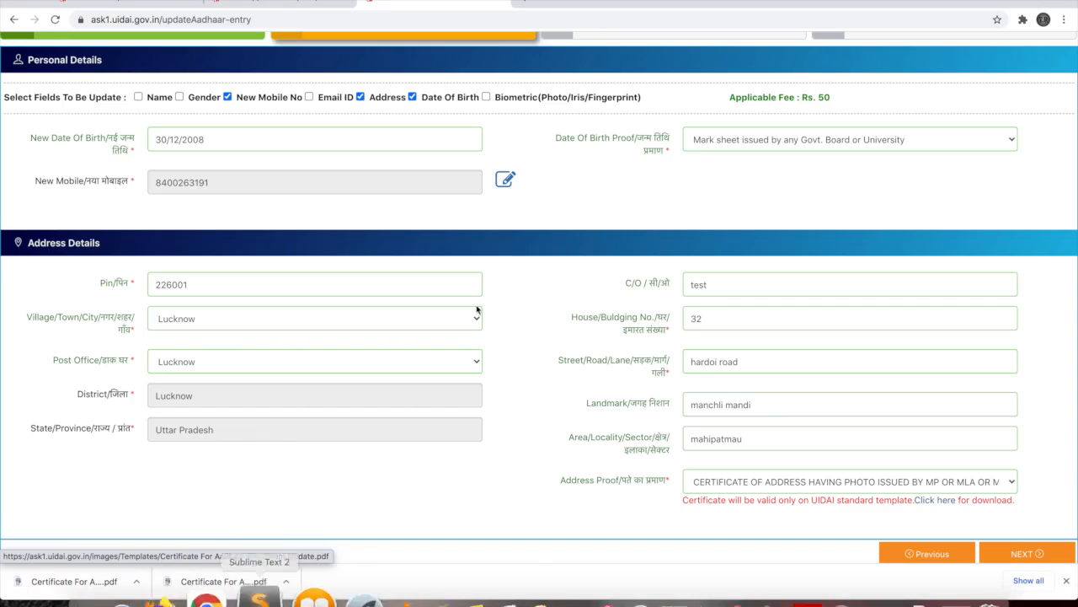
Book Thursday 10 December 2020, slot 10:50 To 11:10, and move on to the application review
scroll(588, 372, down, 1)
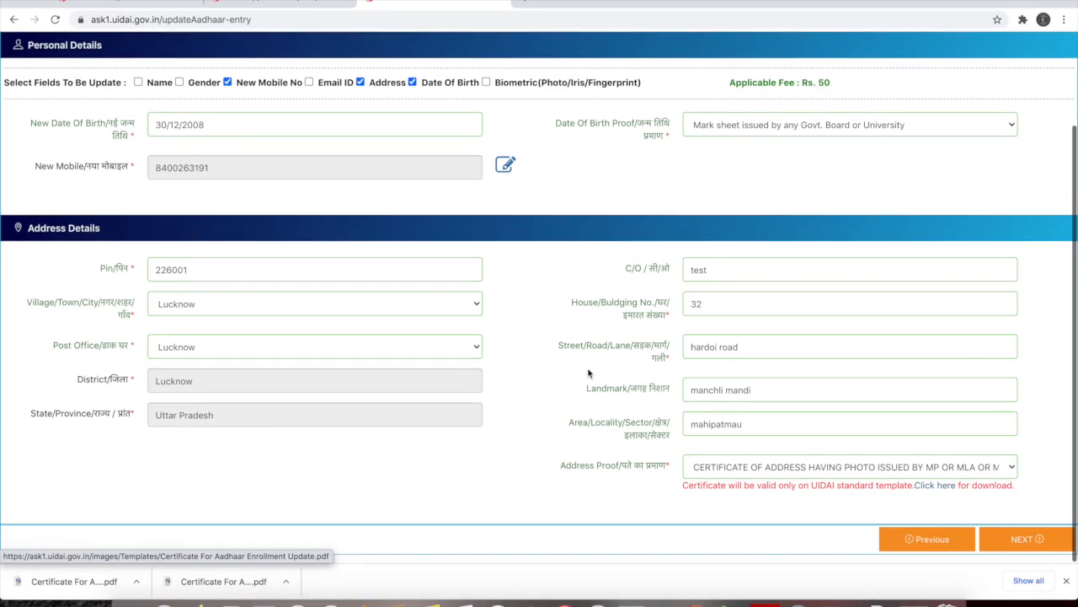
click(1010, 542)
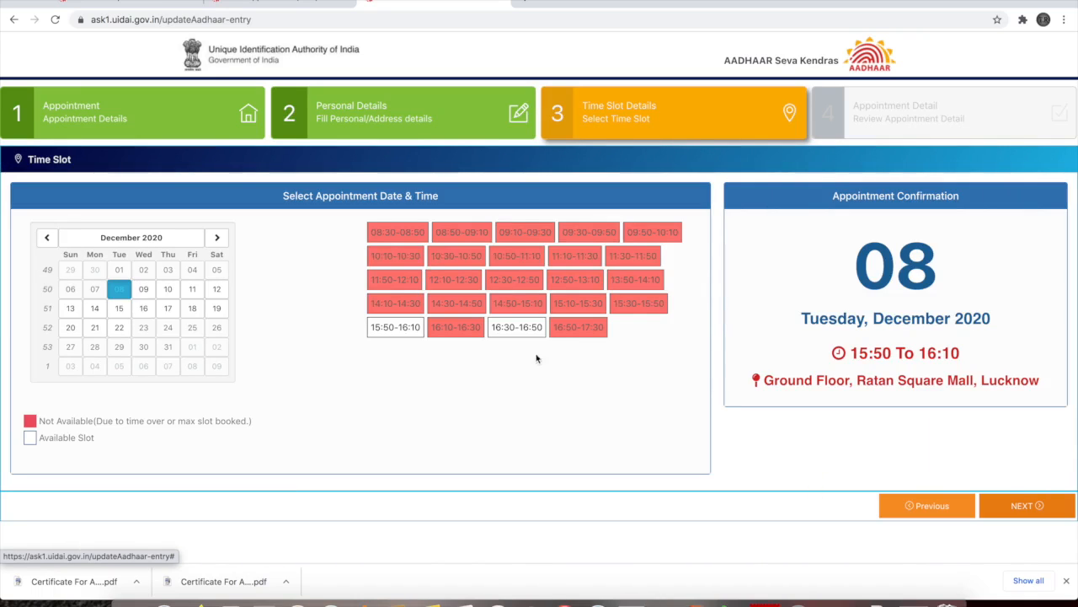
click(144, 291)
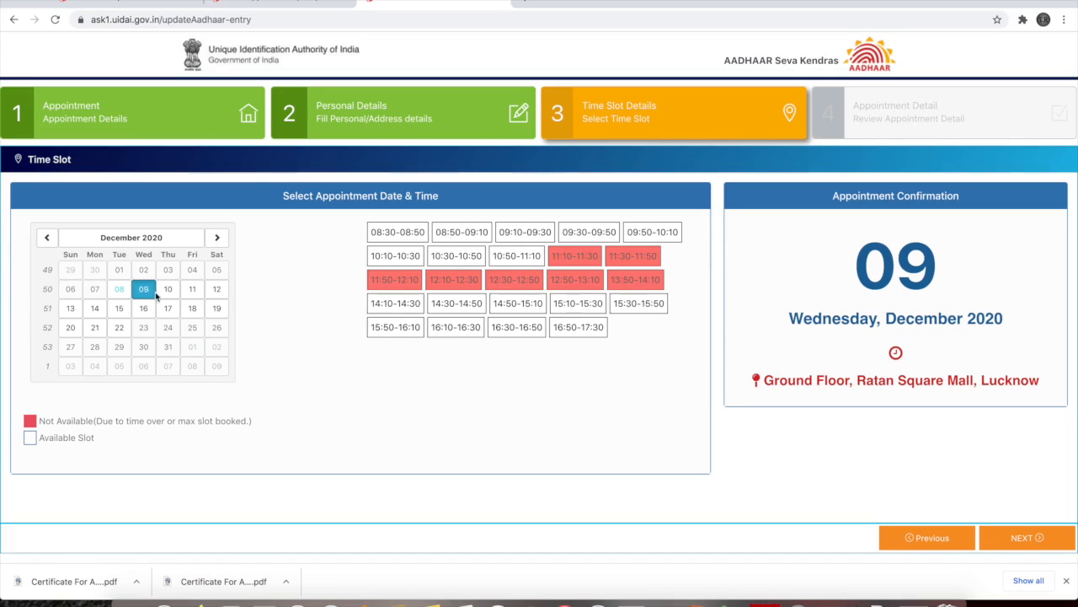
click(167, 289)
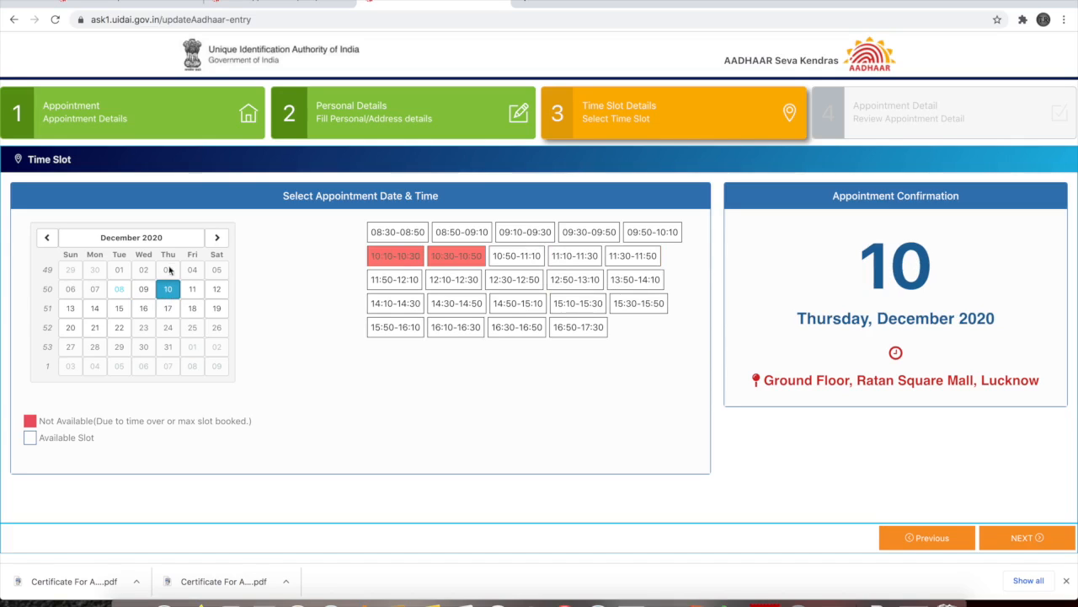
click(528, 261)
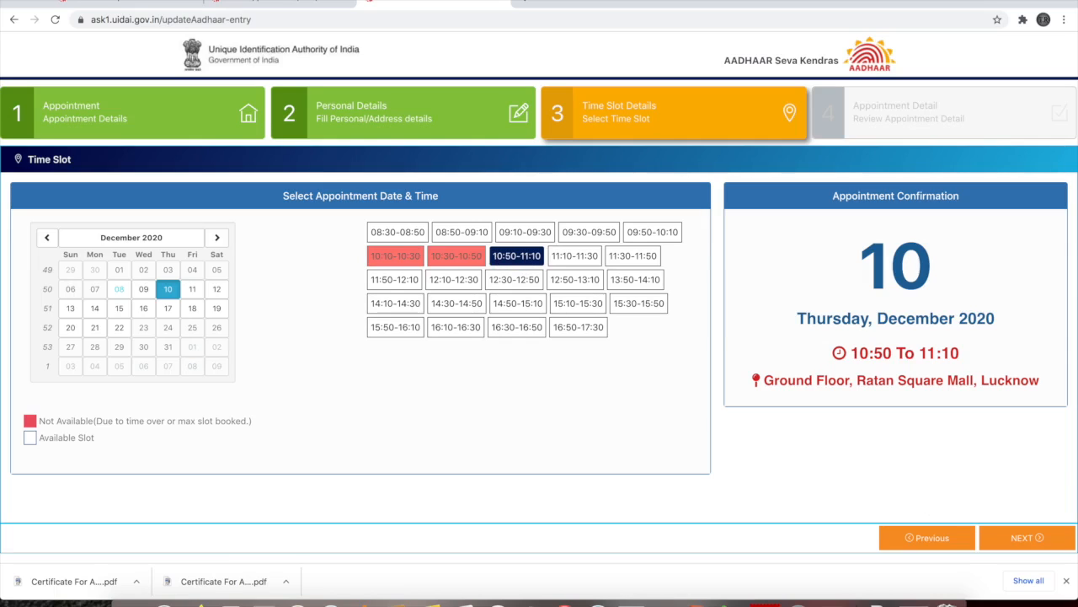
click(1037, 544)
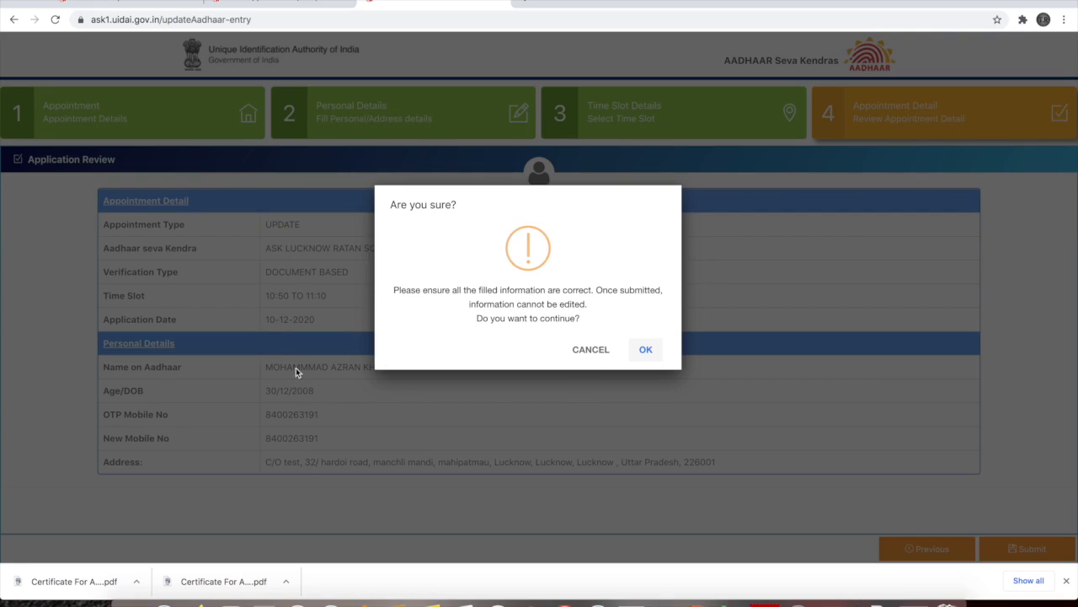
Confirm submission of the Aadhaar update application in the 'Are you sure?' dialog
click(645, 349)
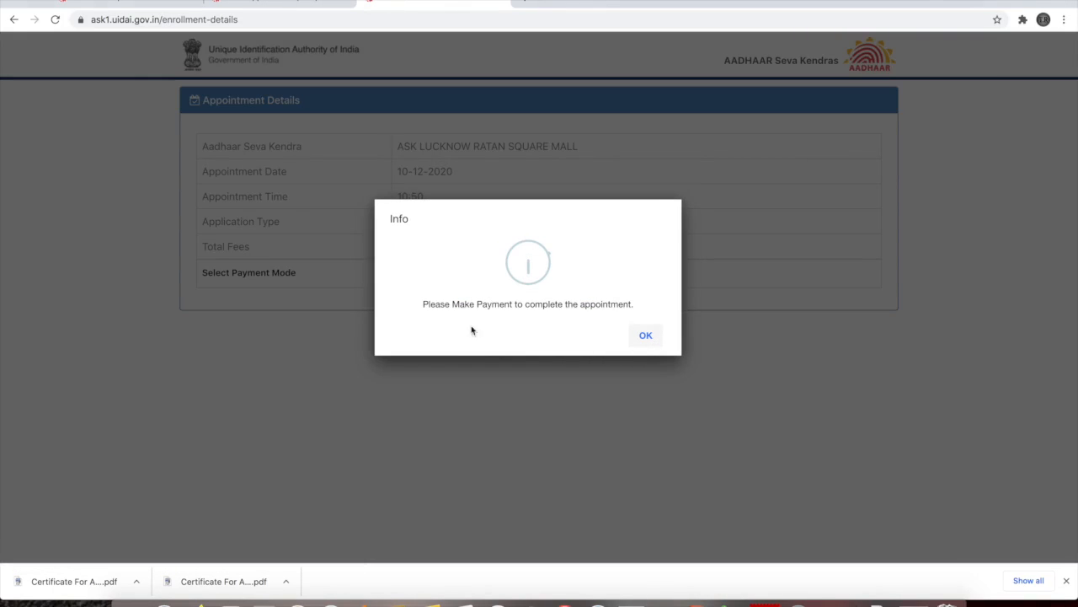
Choose online payment through the PayU gateway and start paying the ₹50 appointment fee
click(647, 336)
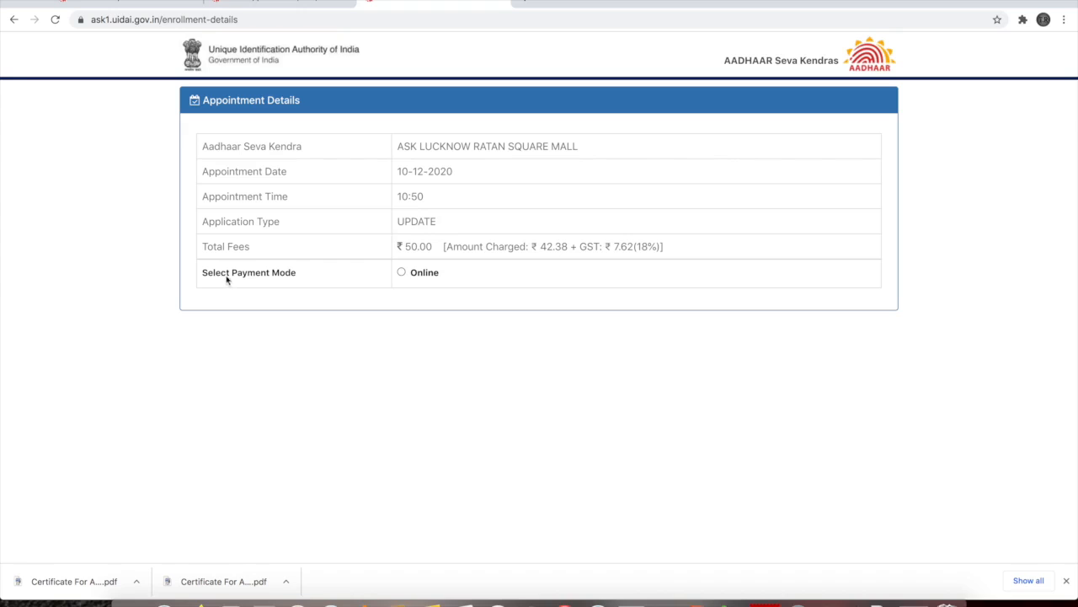
click(402, 273)
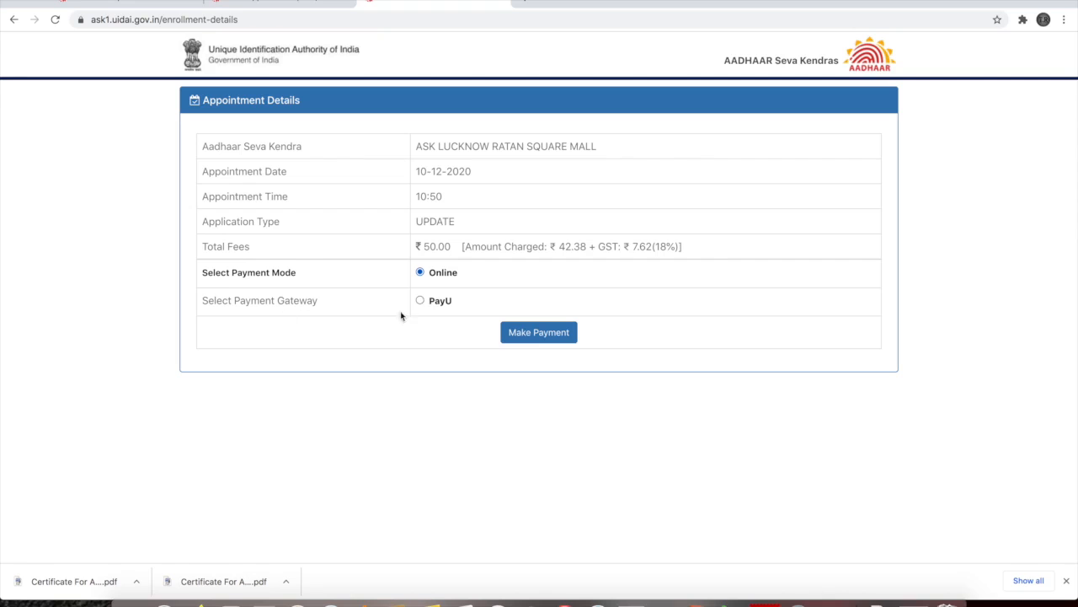
click(420, 301)
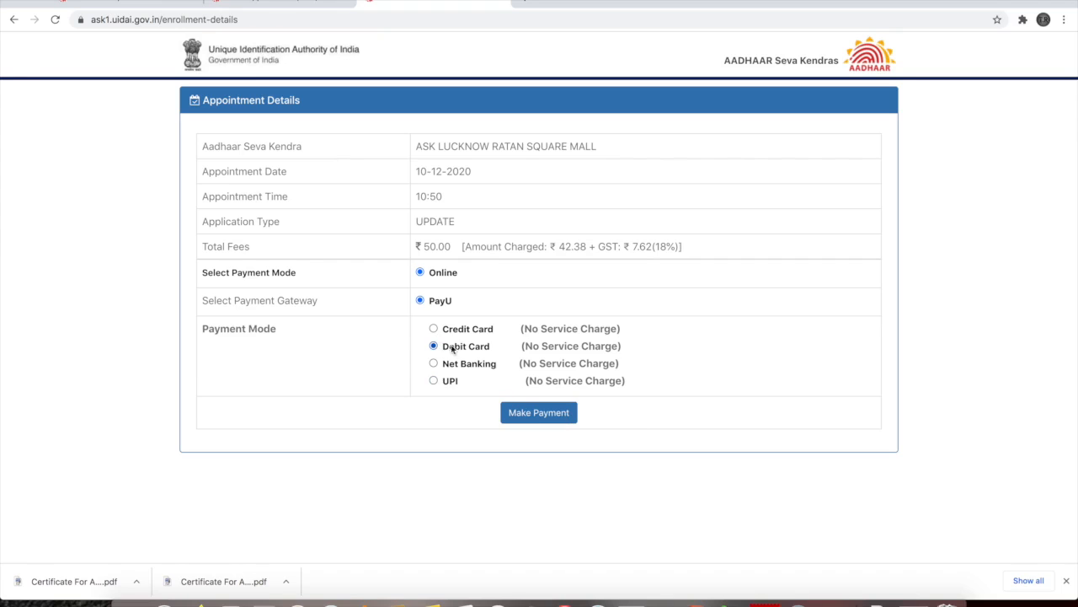
click(528, 413)
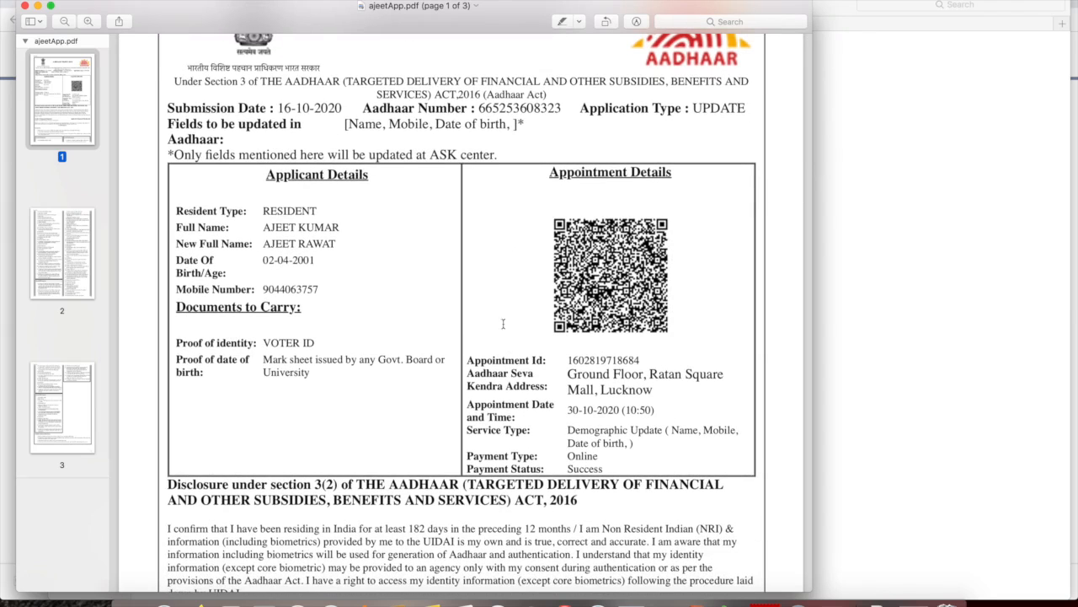
Point out the receipt's Documents to Carry: VOTER ID as identity proof and the date-of-birth mark sheet
scroll(506, 332, up, 2)
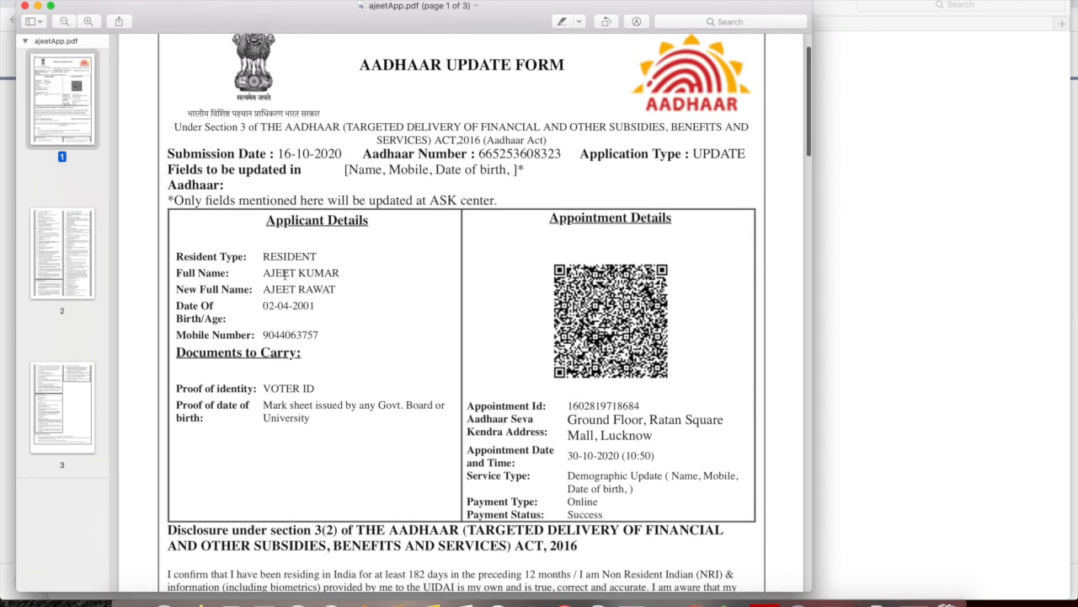
scroll(347, 409, down, 2)
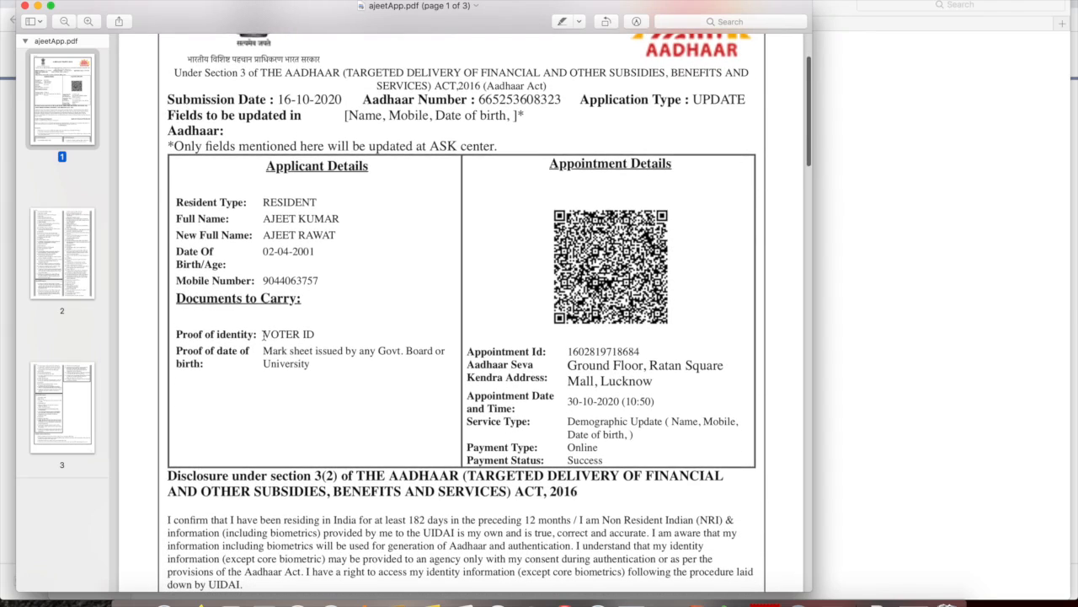
drag(333, 379, 183, 306)
click(330, 309)
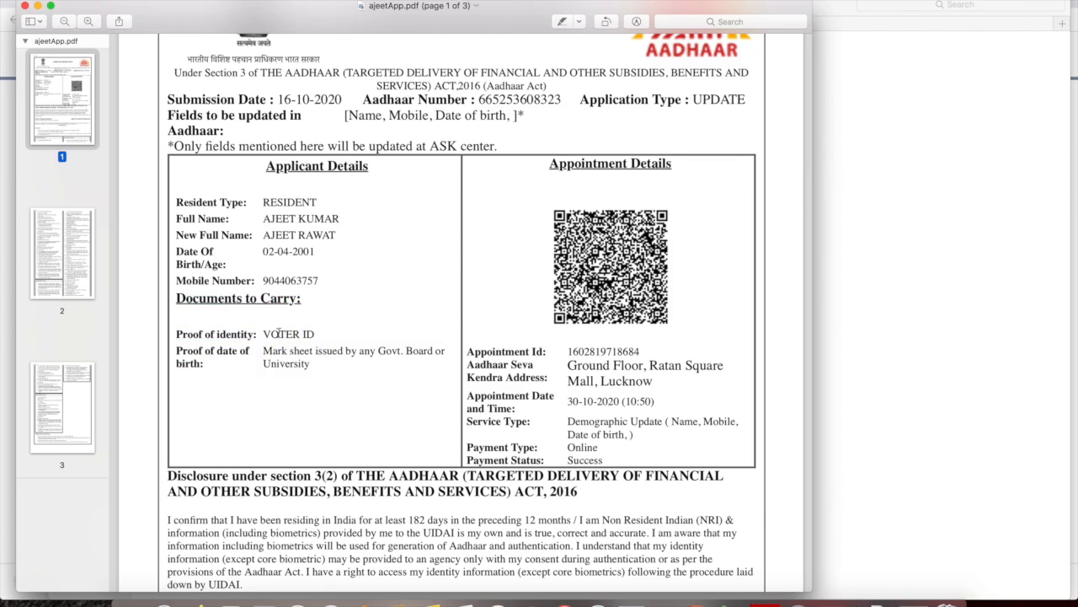
drag(261, 334, 317, 334)
click(350, 334)
drag(262, 350, 317, 361)
click(361, 379)
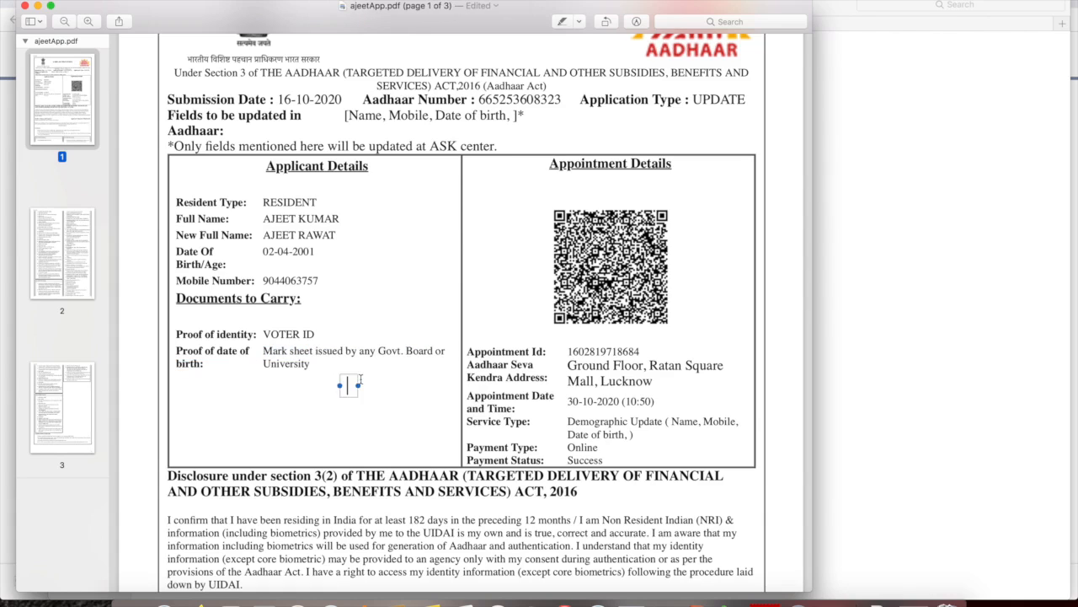
click(316, 366)
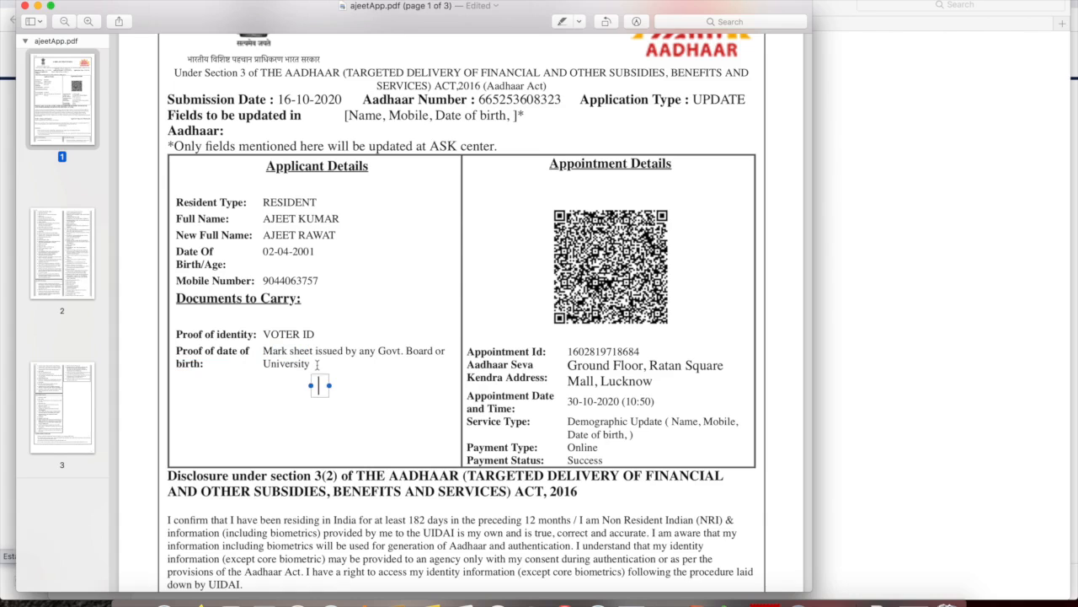
Scroll through the certificate form, then close the certificate and sample receipt PDFs
scroll(387, 345, up, 2)
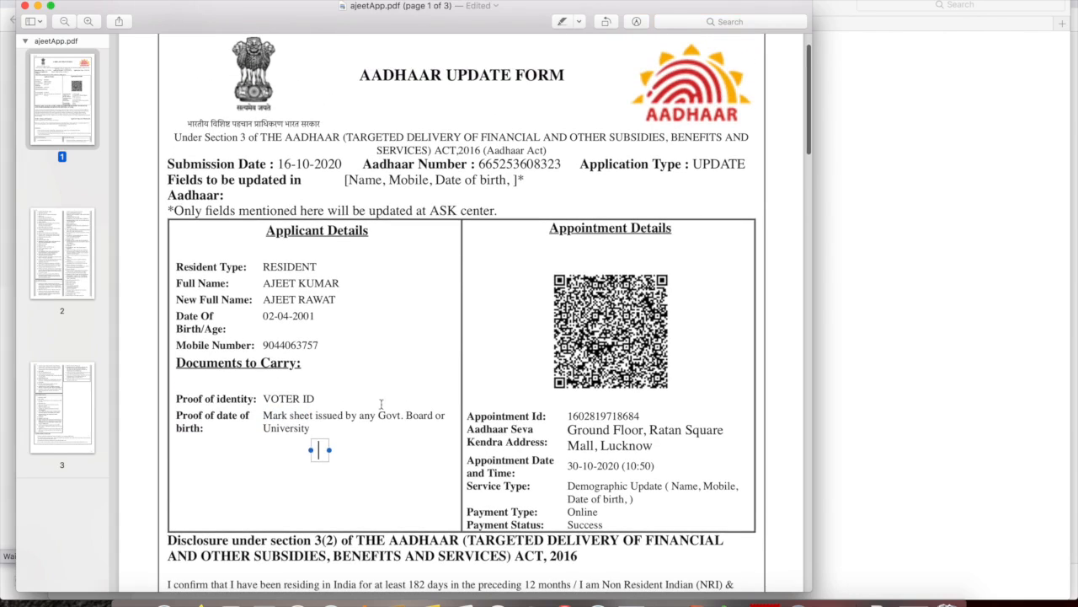
scroll(520, 414, down, 4)
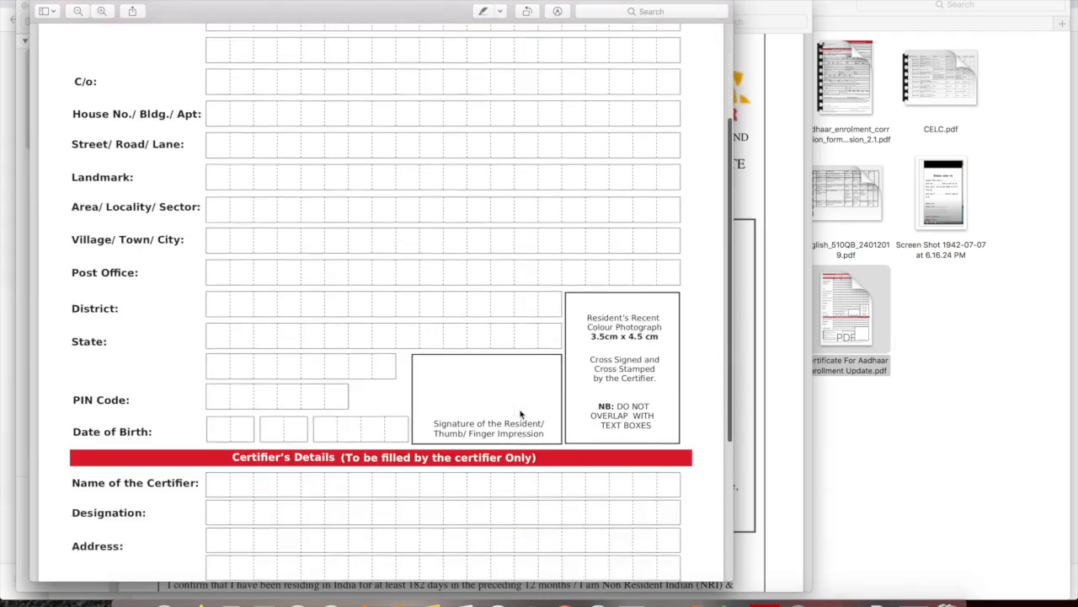
scroll(519, 414, down, 4)
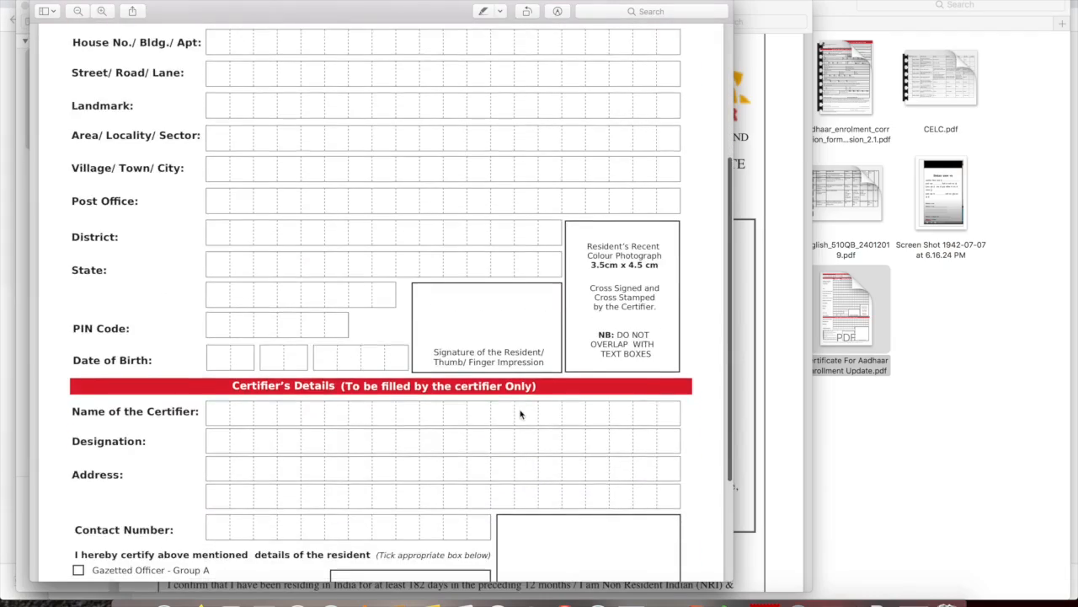
scroll(520, 414, up, 6)
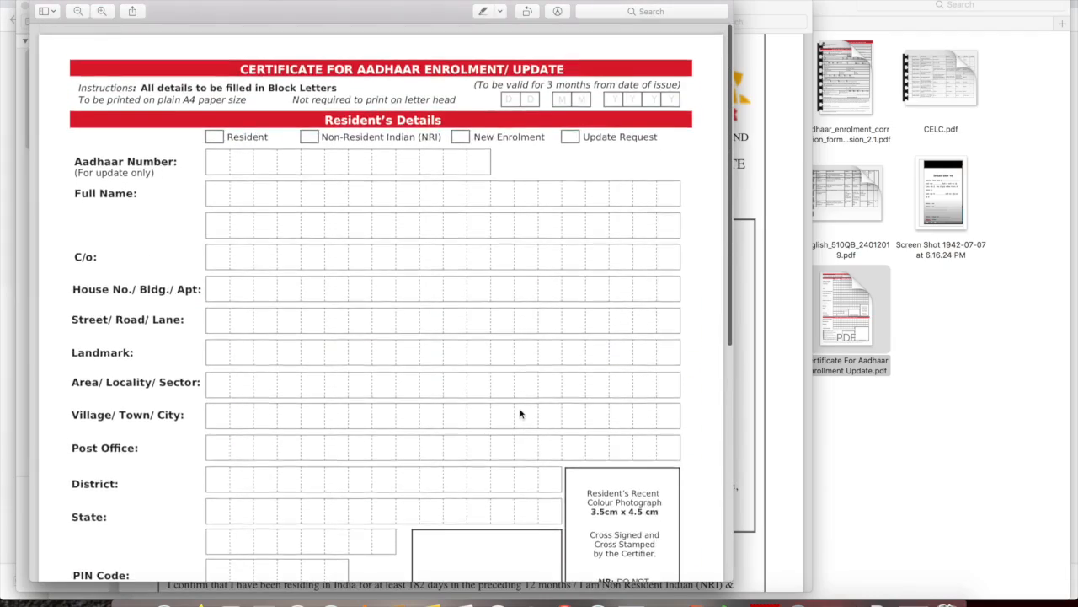
scroll(388, 317, down, 4)
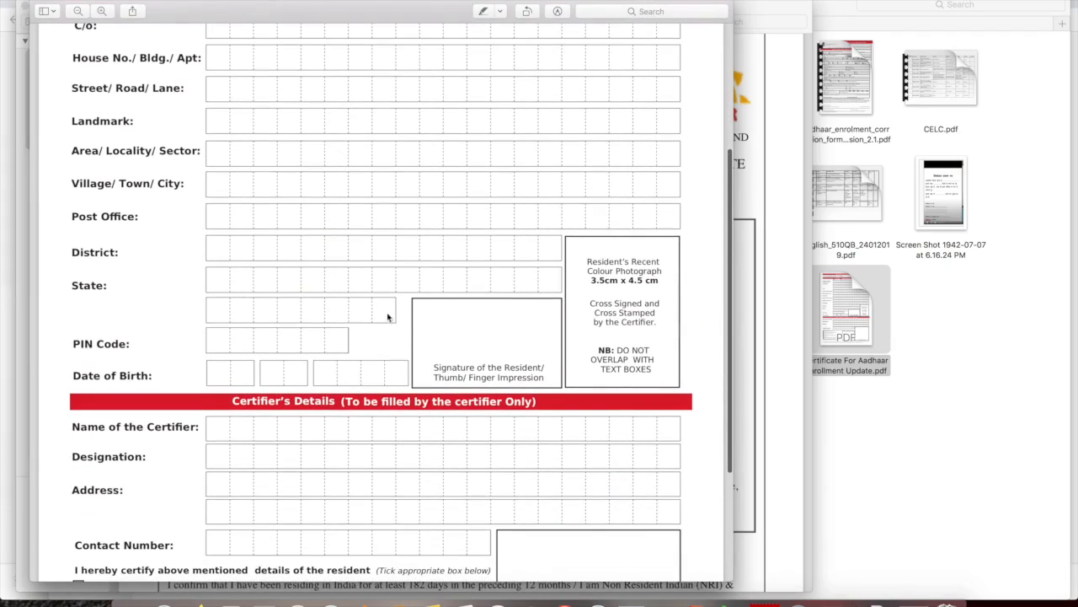
click(38, 4)
click(28, 11)
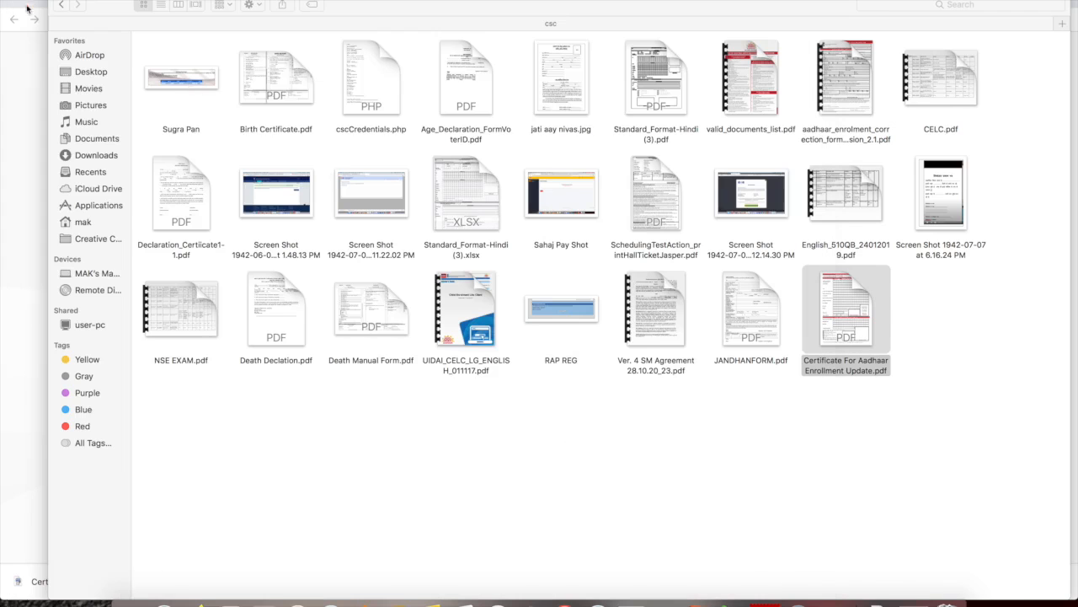
View the PayU card page in Chrome, then bring ajeetApp.pdf back up in Preview
click(232, 596)
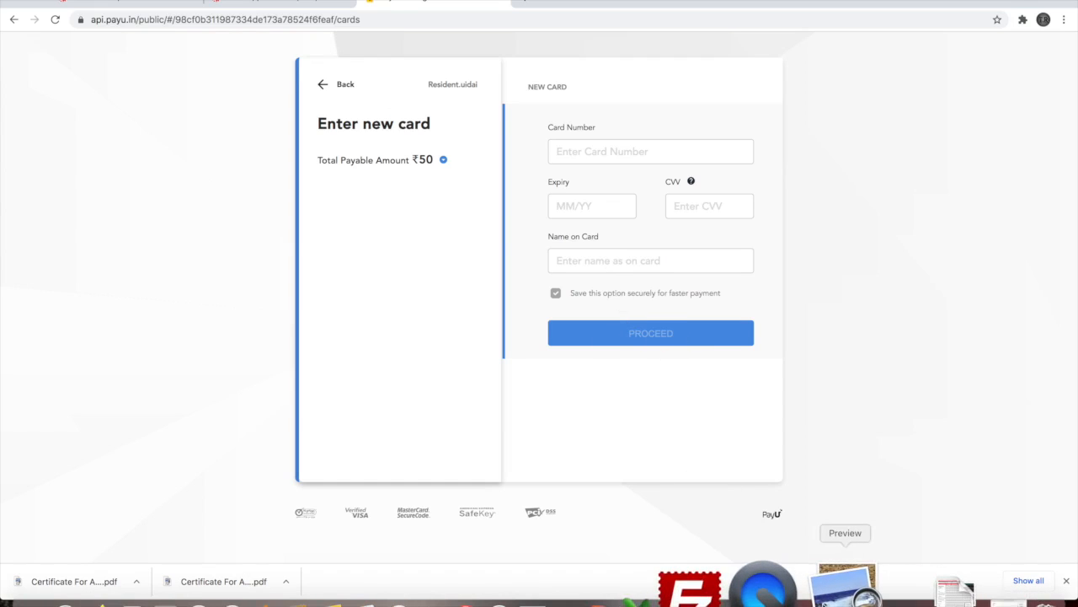
click(834, 590)
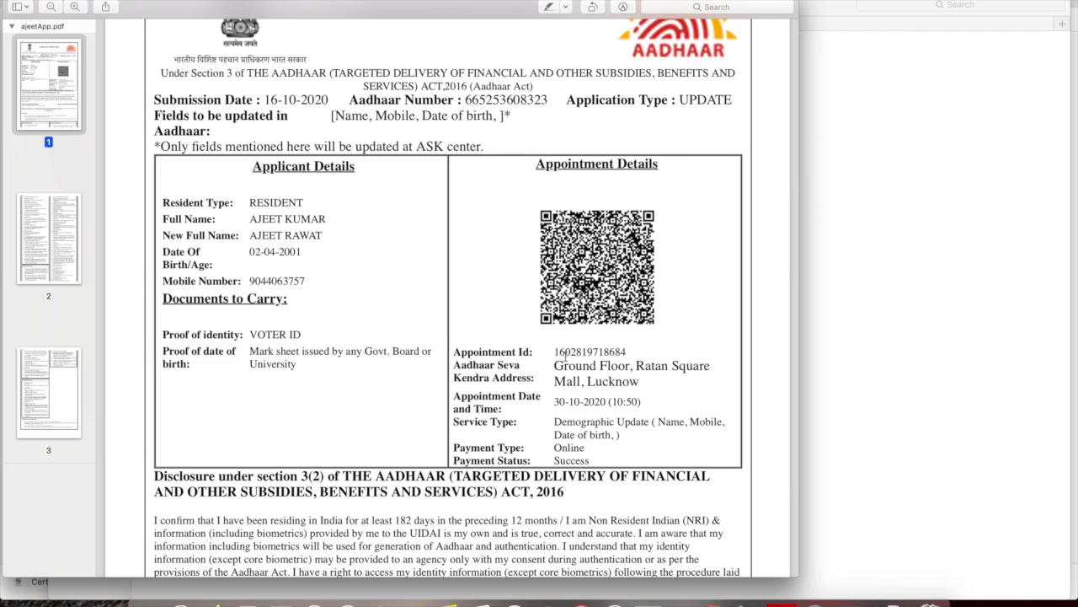
Highlight the receipt's Appointment Id, Aadhaar Seva Kendra address, date and time, and appointment details
drag(556, 352, 660, 354)
drag(554, 366, 710, 366)
mouse_move(553, 402)
mouse_down()
mouse_move(647, 402)
mouse_move(556, 407)
mouse_up()
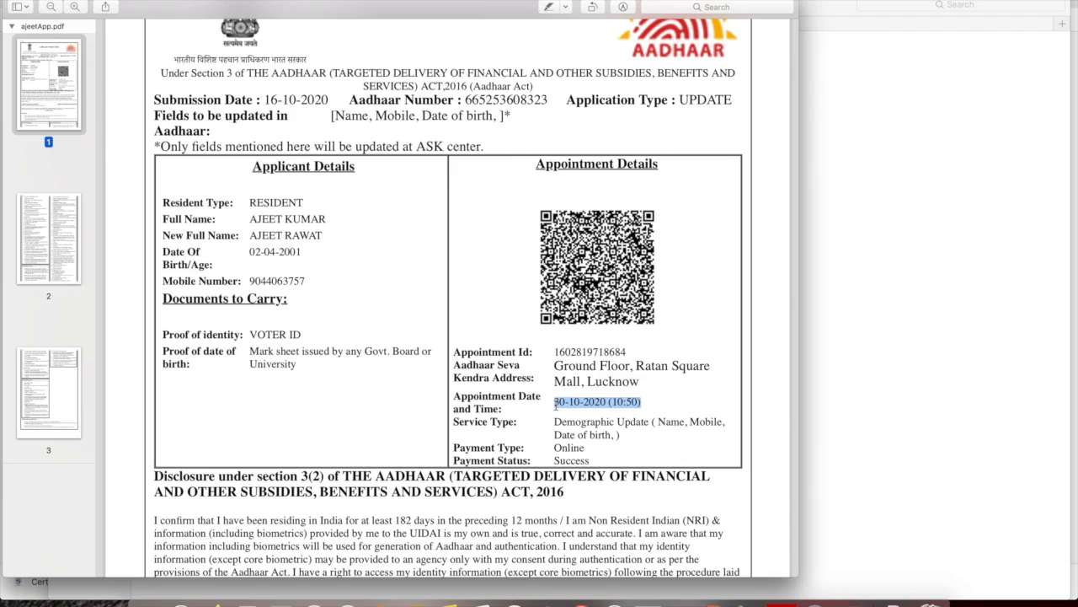
click(653, 403)
drag(547, 419, 662, 431)
click(664, 427)
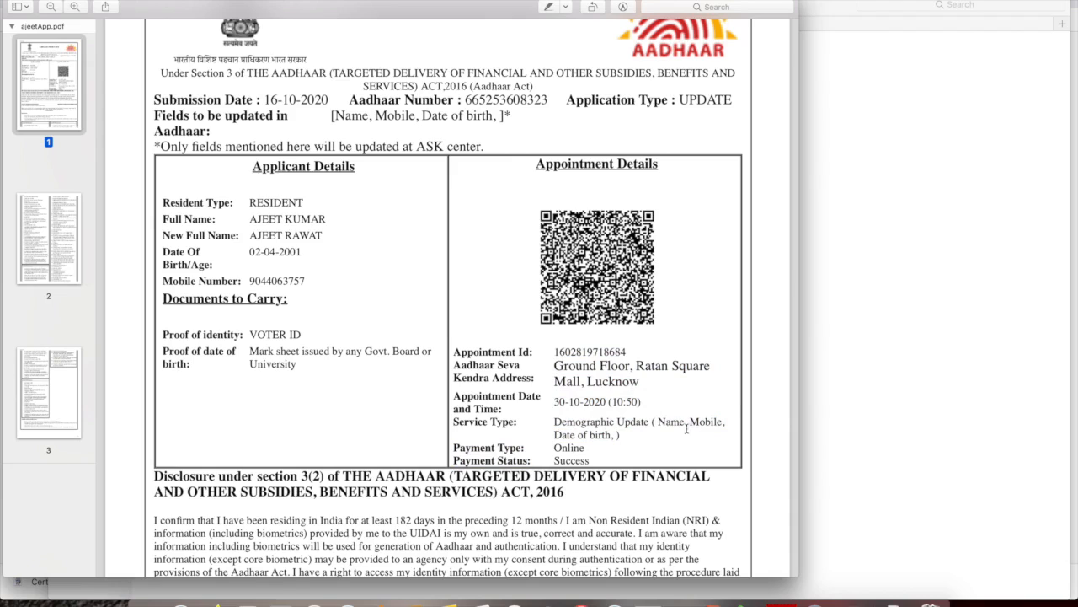
drag(543, 420, 627, 433)
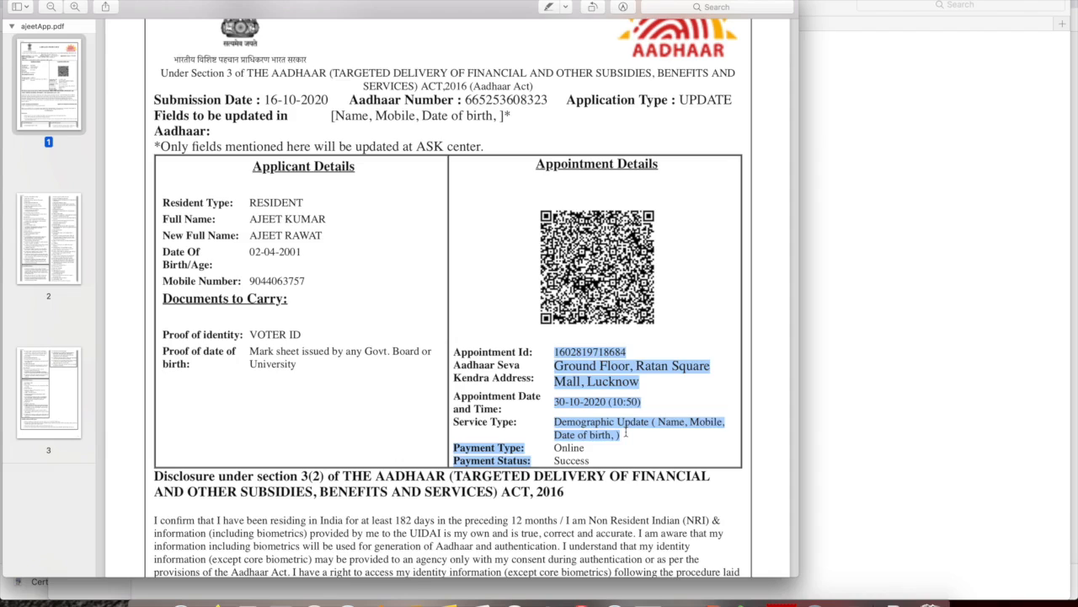
click(627, 433)
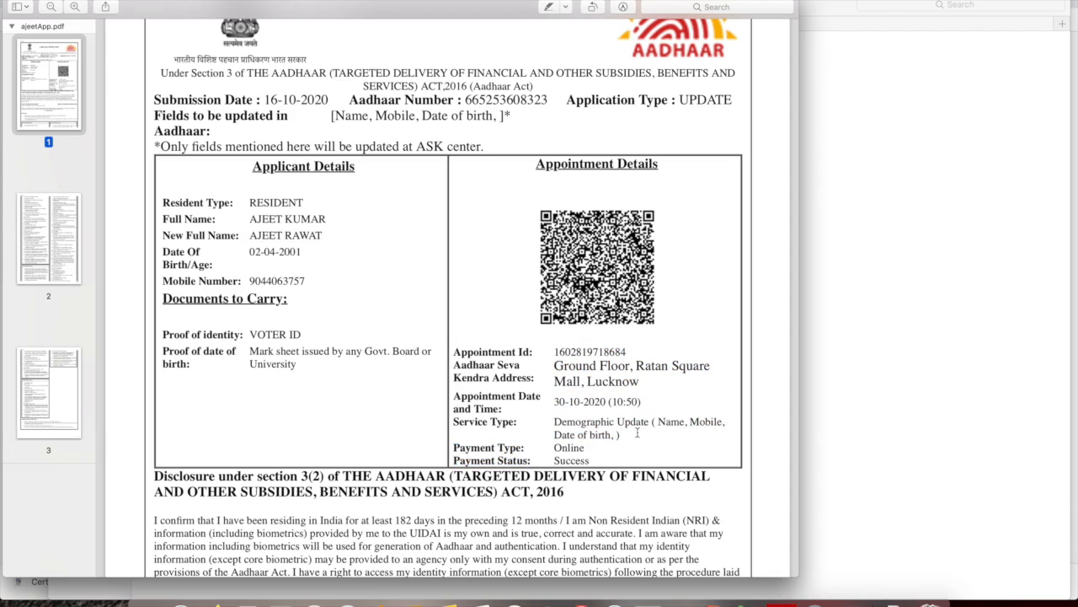
Highlight the Service Type value, remove a stray text box, and scroll down to page 2's POI/POA lists
drag(552, 421, 633, 435)
click(632, 435)
drag(554, 421, 623, 435)
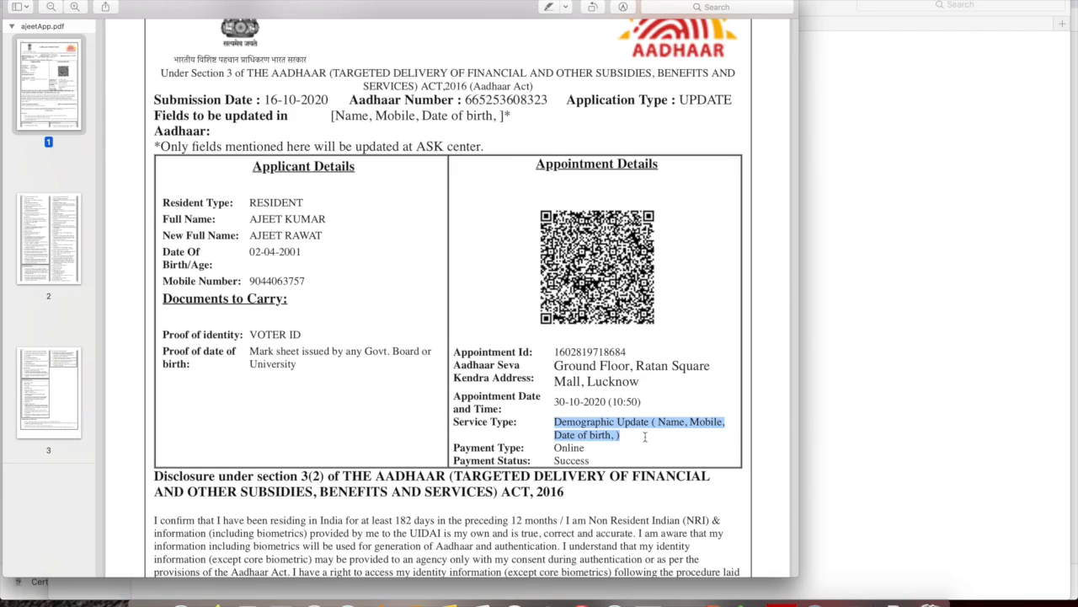
click(645, 437)
click(640, 433)
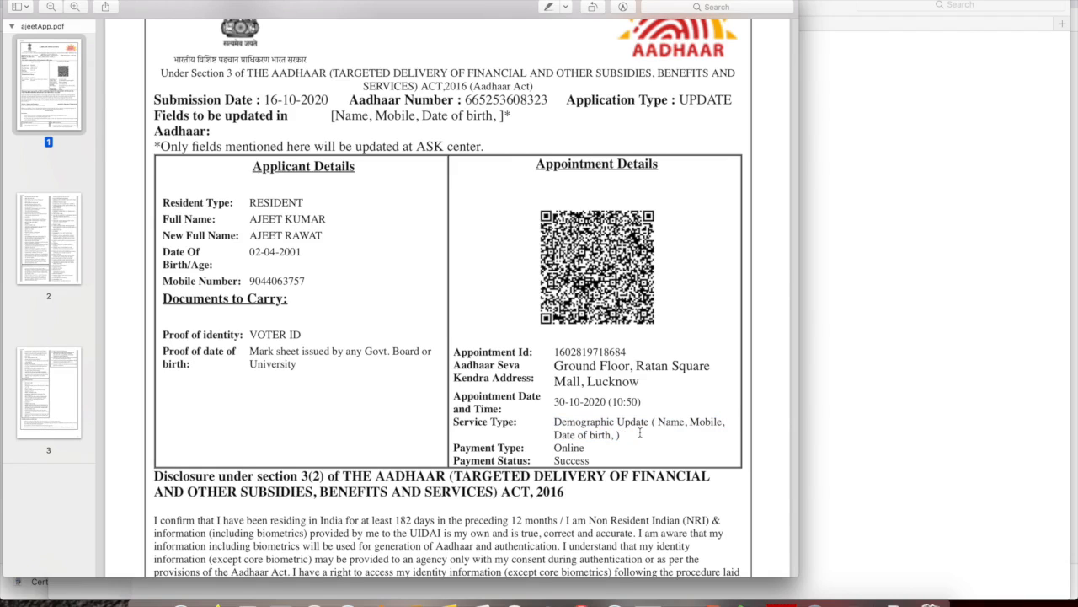
scroll(641, 433, down, 15)
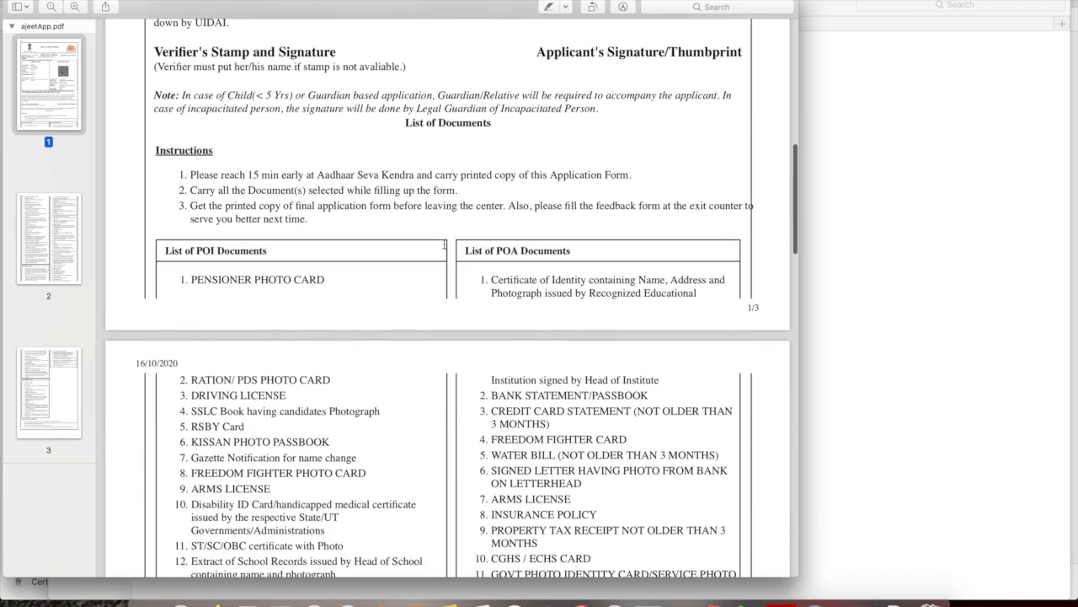
scroll(444, 244, down, 5)
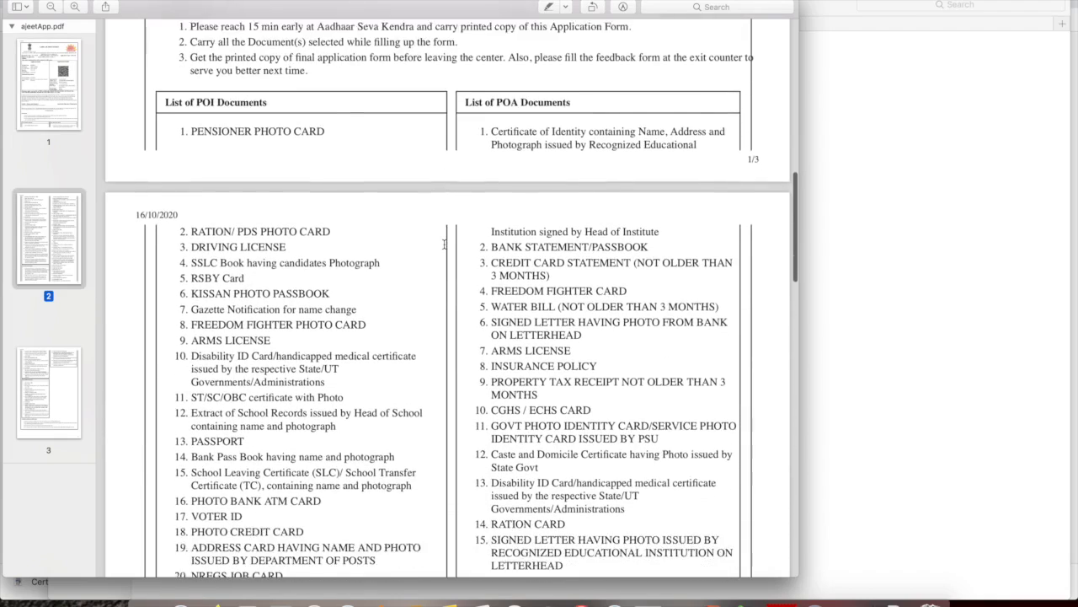
scroll(444, 243, down, 7)
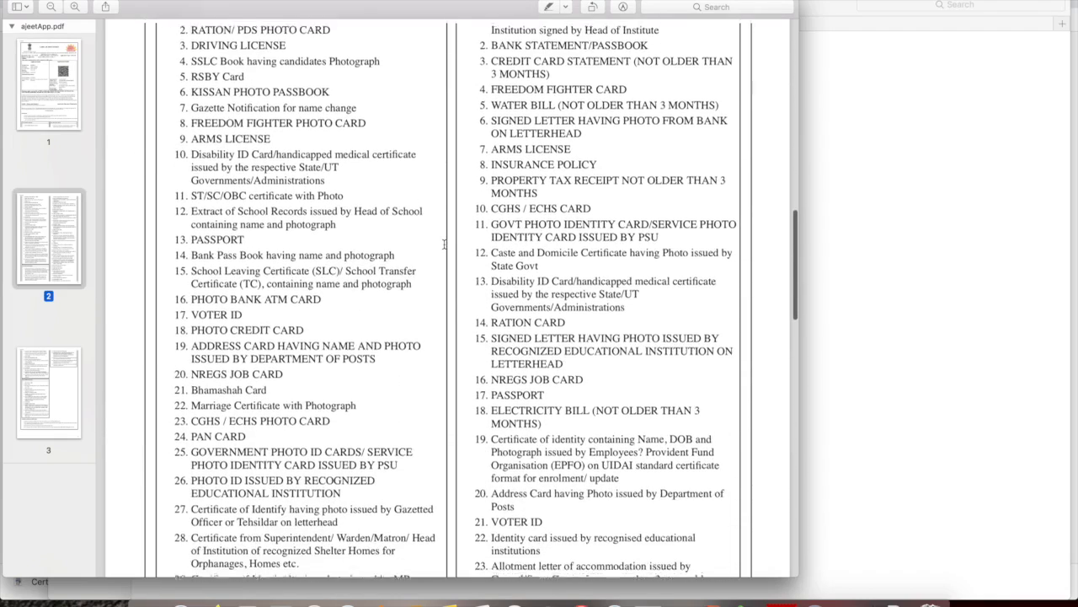